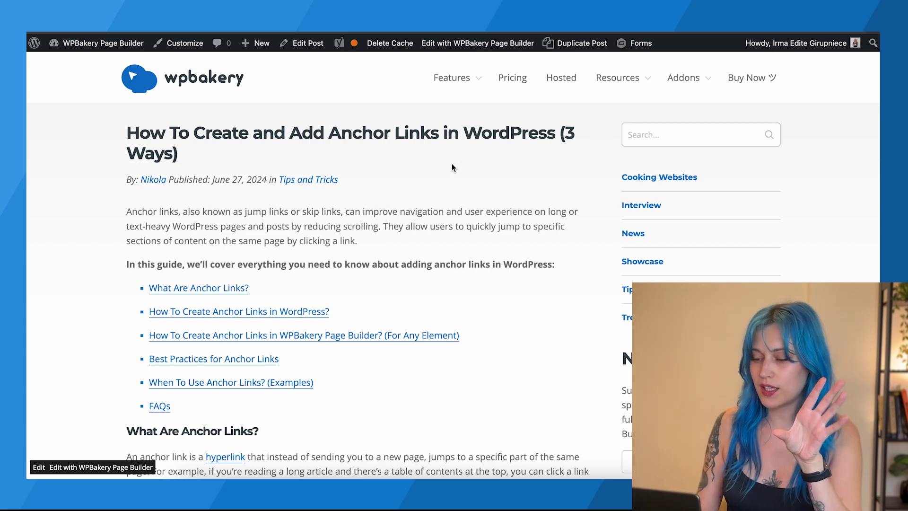
pyautogui.scroll(-2, 497, 198)
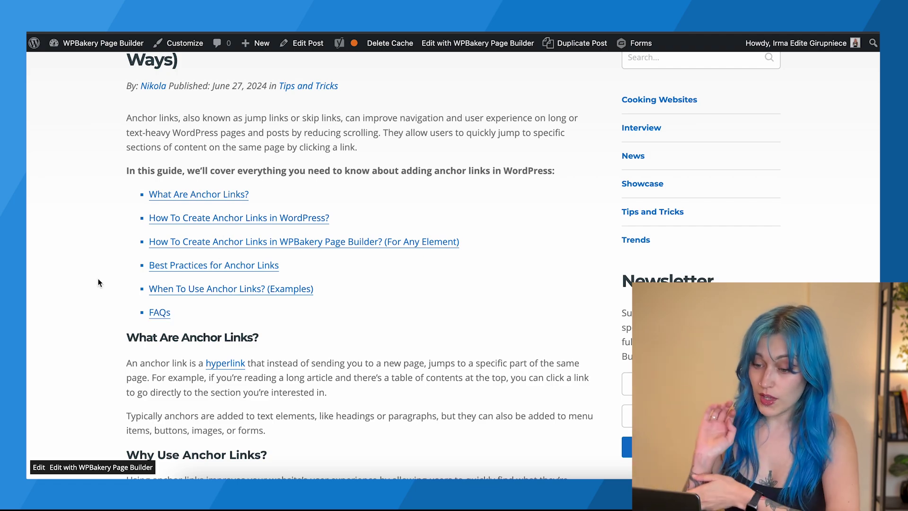
pyautogui.scroll(-2, 98, 283)
pyautogui.scroll(-5, 99, 282)
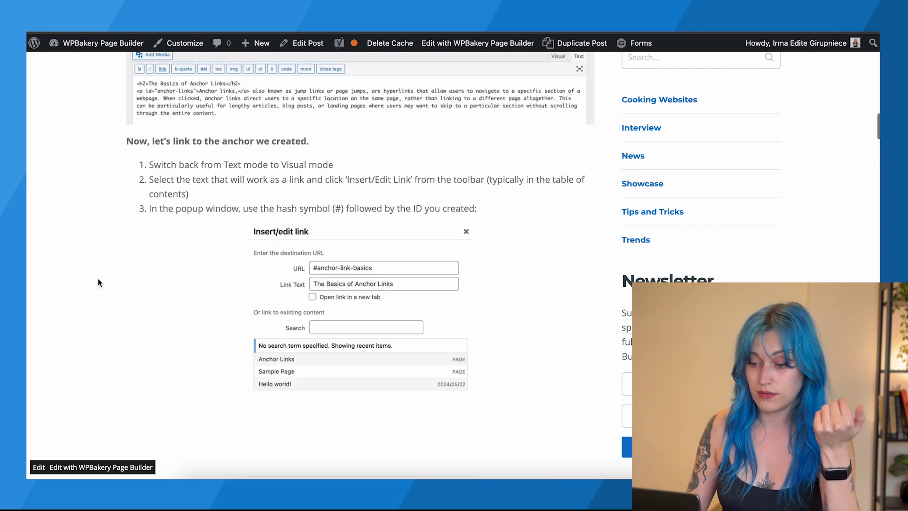
pyautogui.scroll(-4, 97, 282)
pyautogui.scroll(-2, 99, 282)
pyautogui.scroll(5, 98, 282)
pyautogui.scroll(5, 98, 282)
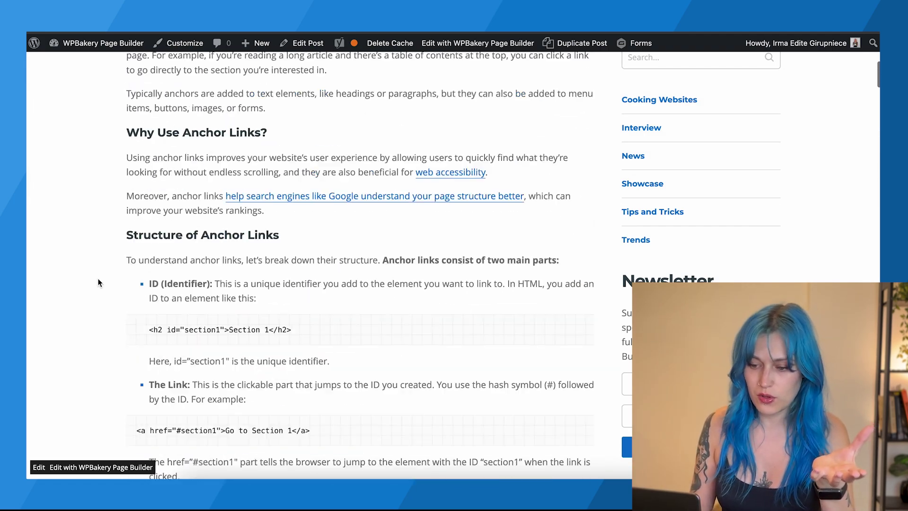
pyautogui.scroll(3, 98, 283)
pyautogui.scroll(2, 98, 283)
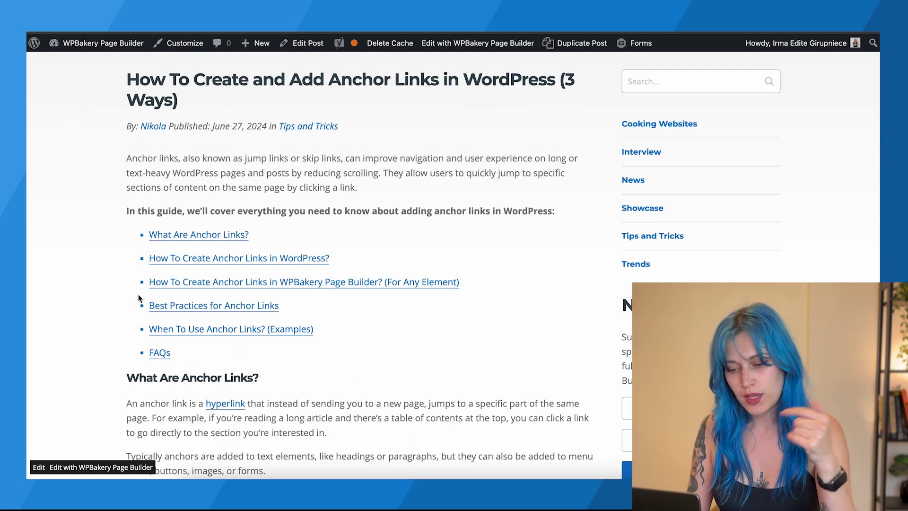
# Step: Jump to the Best Practices for Anchor Links section from the article's contents list
pyautogui.click(224, 313)
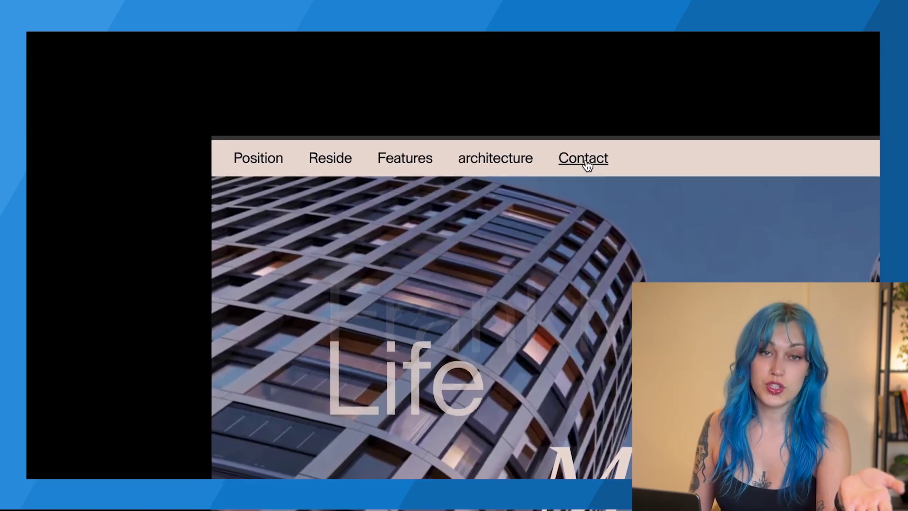
pyautogui.click(599, 183)
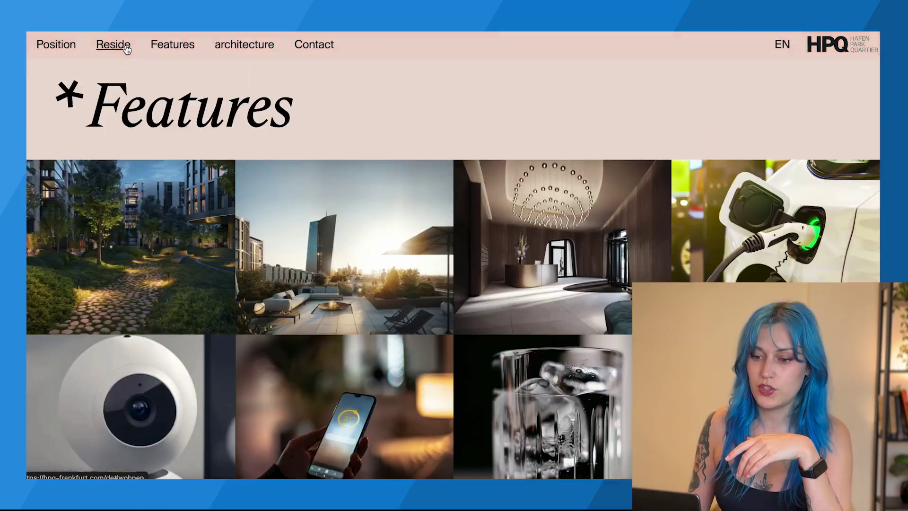
pyautogui.scroll(10, 534, 113)
pyautogui.scroll(5, 534, 112)
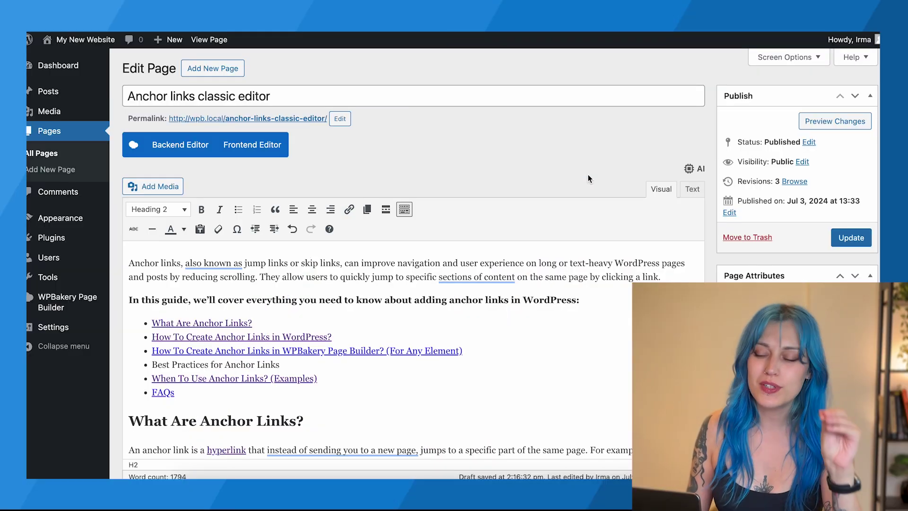
pyautogui.scroll(-3, 584, 175)
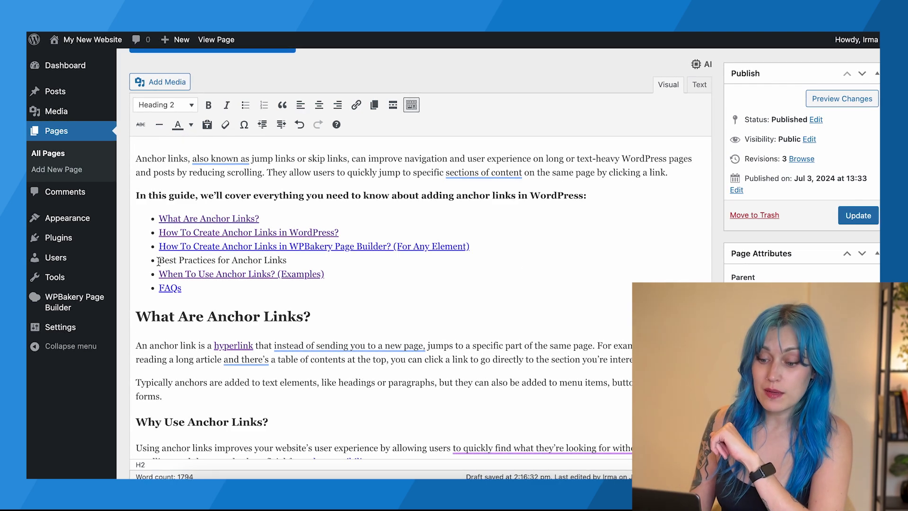
# Step: Select the Best Practices contents item and check where an existing TOC link points
pyautogui.moveTo(159, 260)
pyautogui.mouseDown()
pyautogui.moveTo(281, 274)
pyautogui.moveTo(287, 265)
pyautogui.mouseUp()
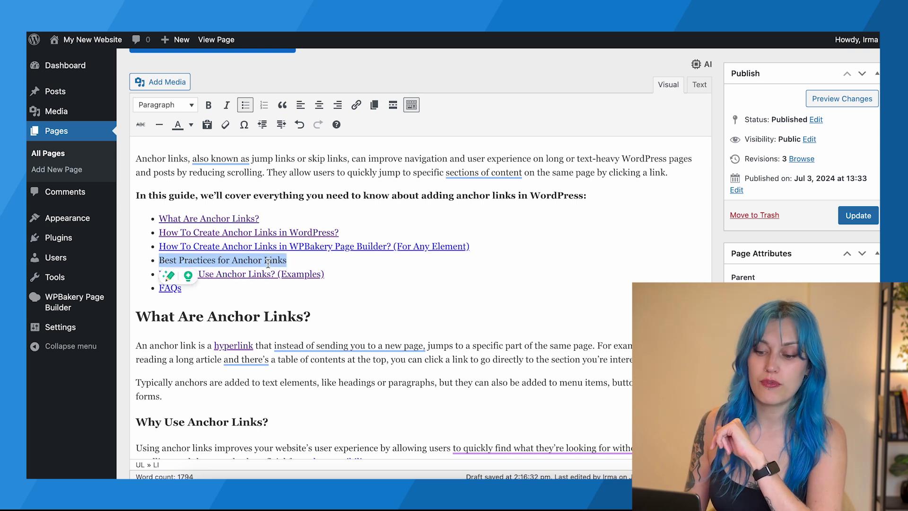
pyautogui.click(267, 264)
pyautogui.click(356, 270)
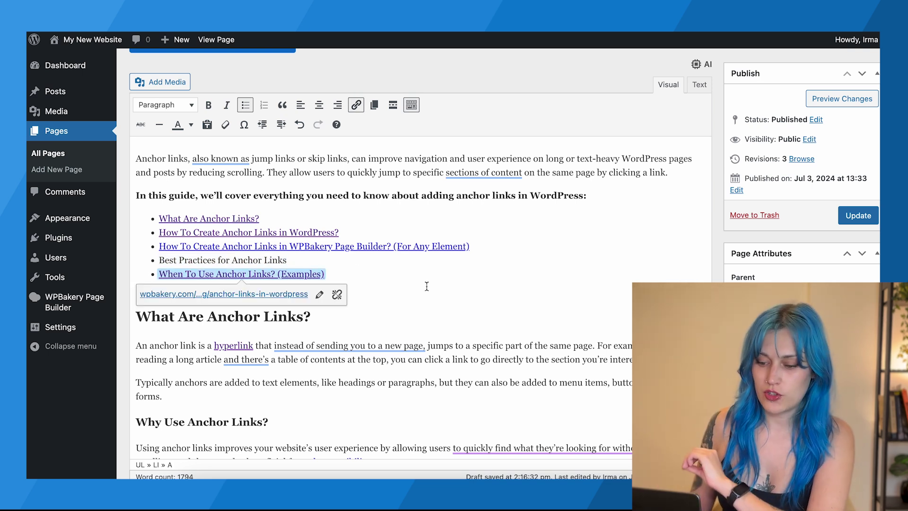
pyautogui.scroll(-5, 427, 286)
pyautogui.scroll(-5, 426, 286)
pyautogui.scroll(-5, 427, 286)
pyautogui.scroll(-5, 427, 285)
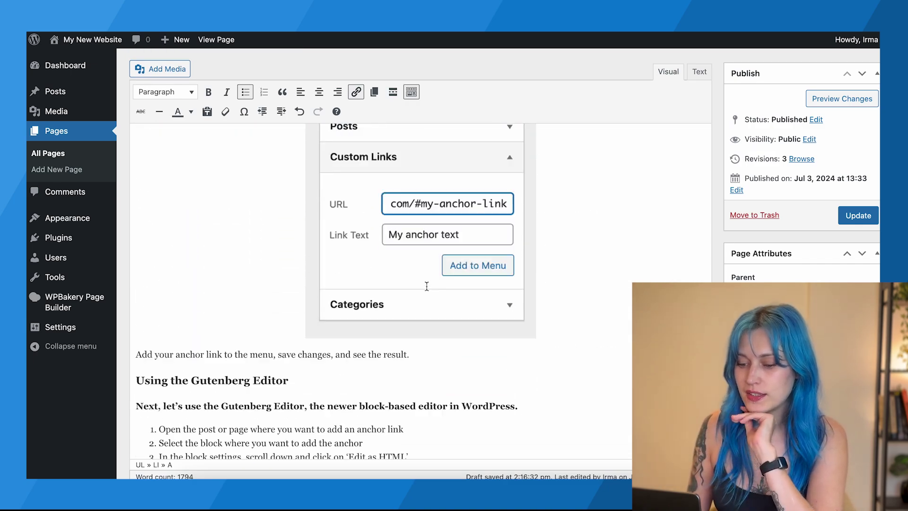
pyautogui.scroll(-5, 426, 287)
pyautogui.scroll(-5, 427, 286)
pyautogui.scroll(-3, 426, 286)
pyautogui.scroll(-3, 426, 286)
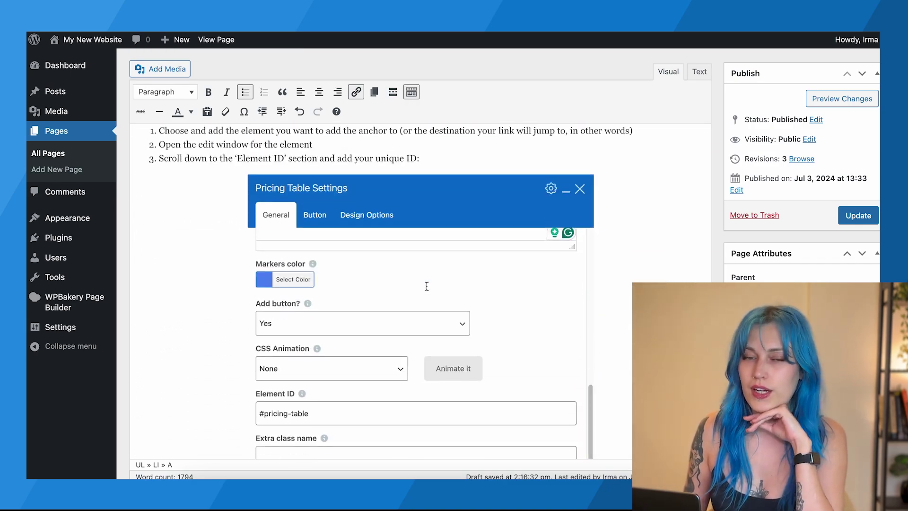
pyautogui.scroll(-3, 427, 286)
pyautogui.scroll(-3, 427, 287)
pyautogui.scroll(-3, 427, 287)
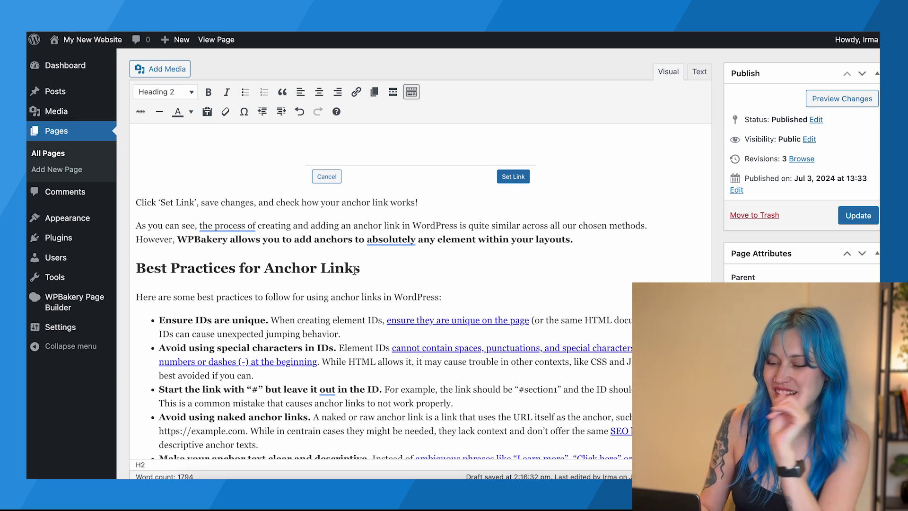
# Step: Locate the Best Practices for Anchor Links heading and view the page as HTML source
pyautogui.moveTo(229, 267); pyautogui.dragTo(361, 268)
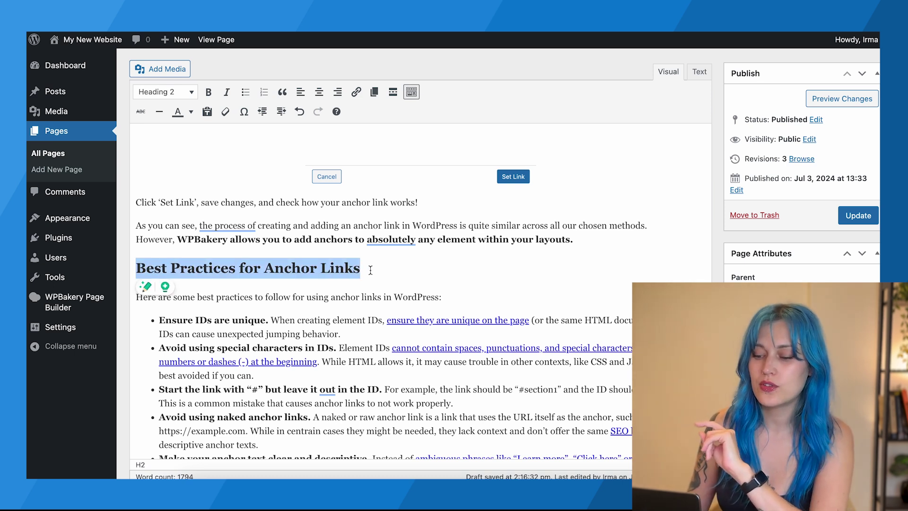
pyautogui.click(361, 267)
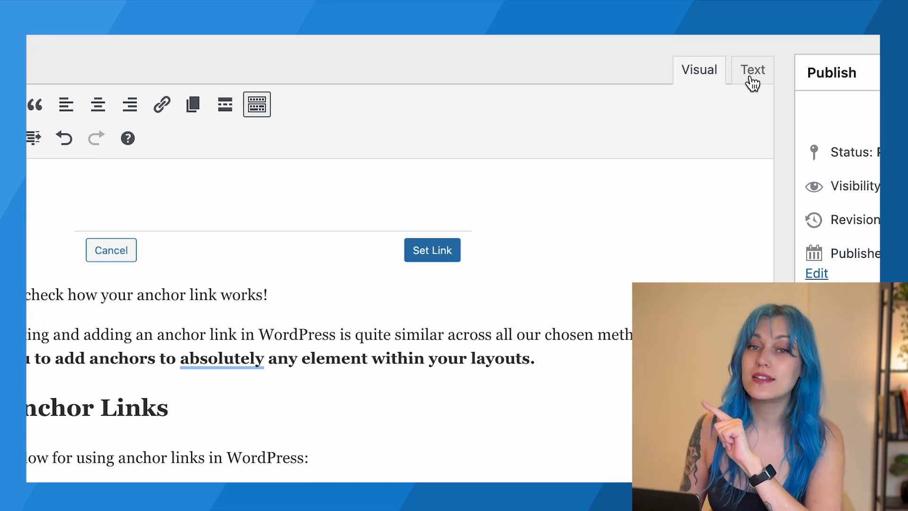
pyautogui.click(753, 82)
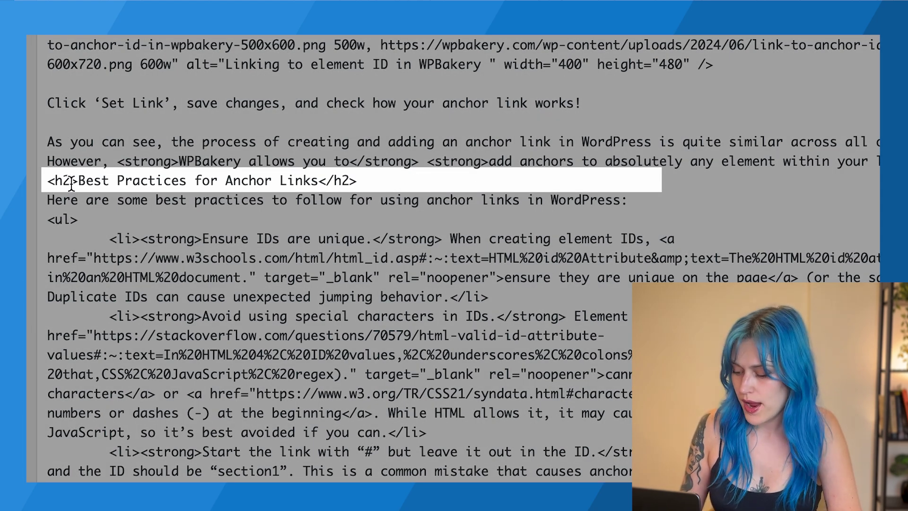
pyautogui.write('i')
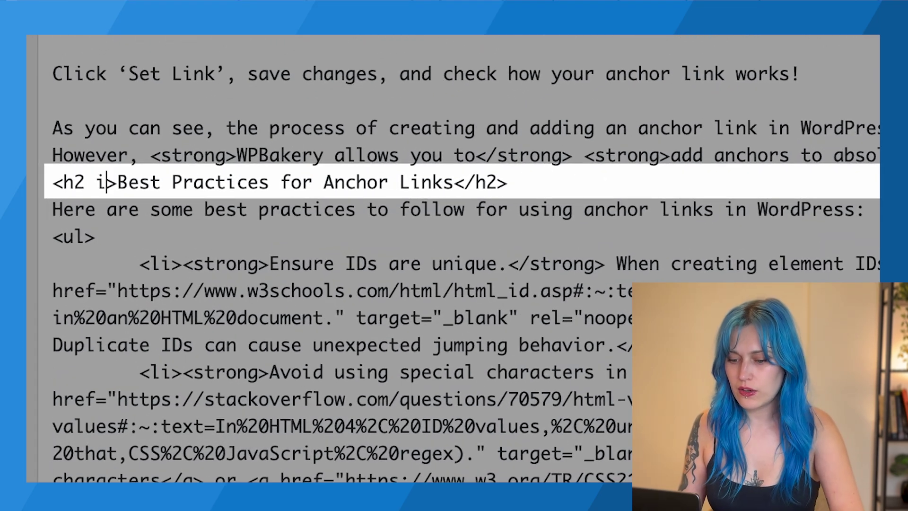
pyautogui.write('d=""')
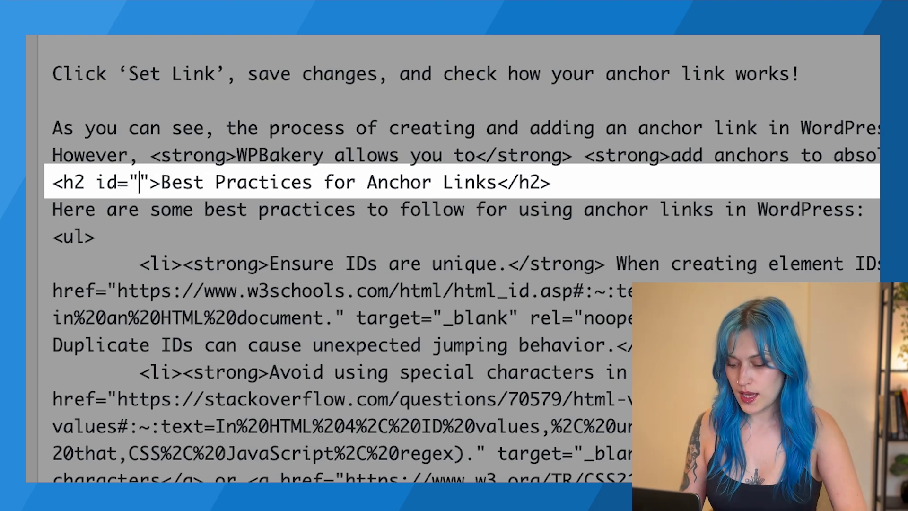
pyautogui.write('anchor')
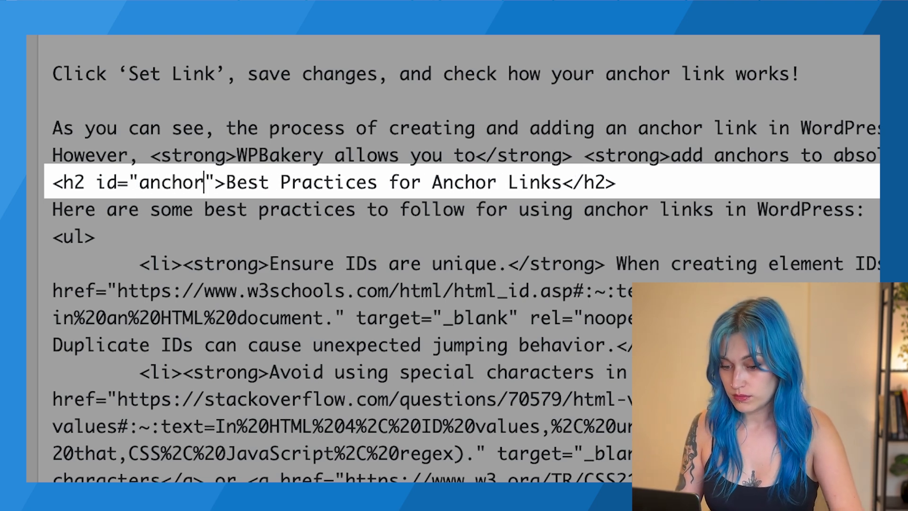
pyautogui.write('-best')
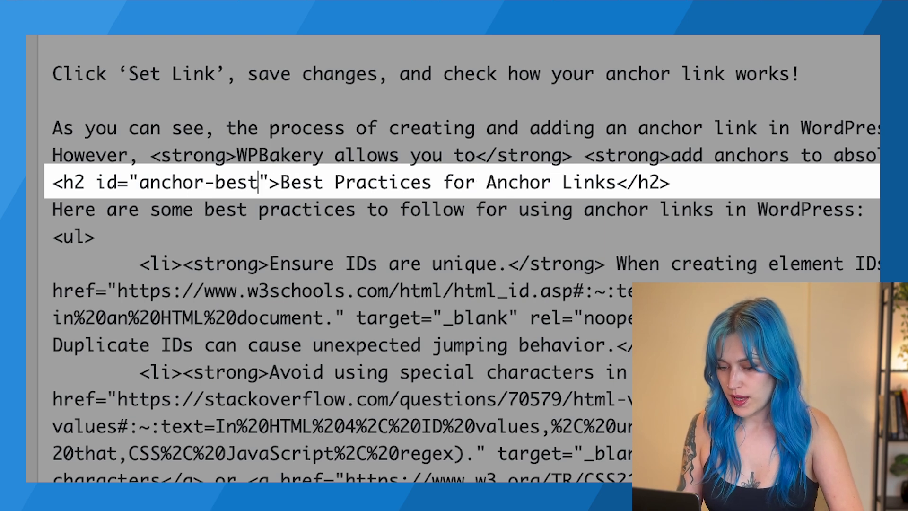
pyautogui.write('-pra')
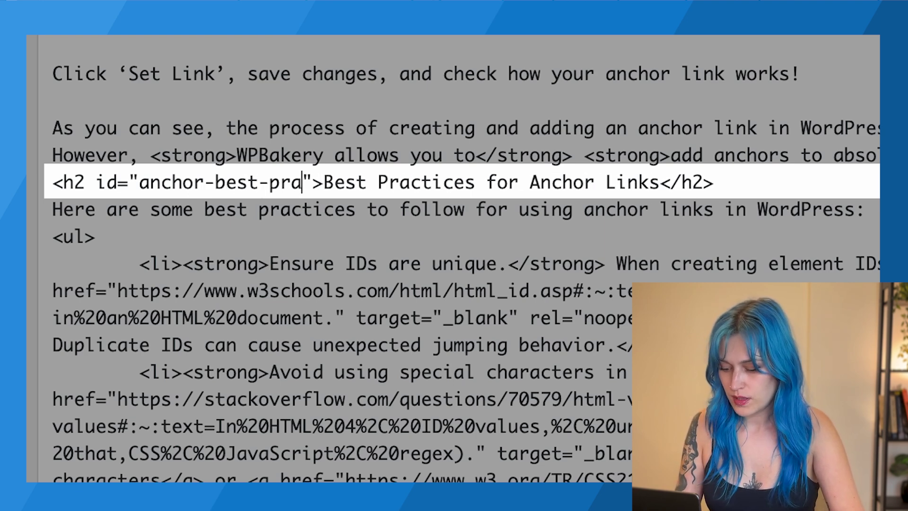
pyautogui.write('ctices')
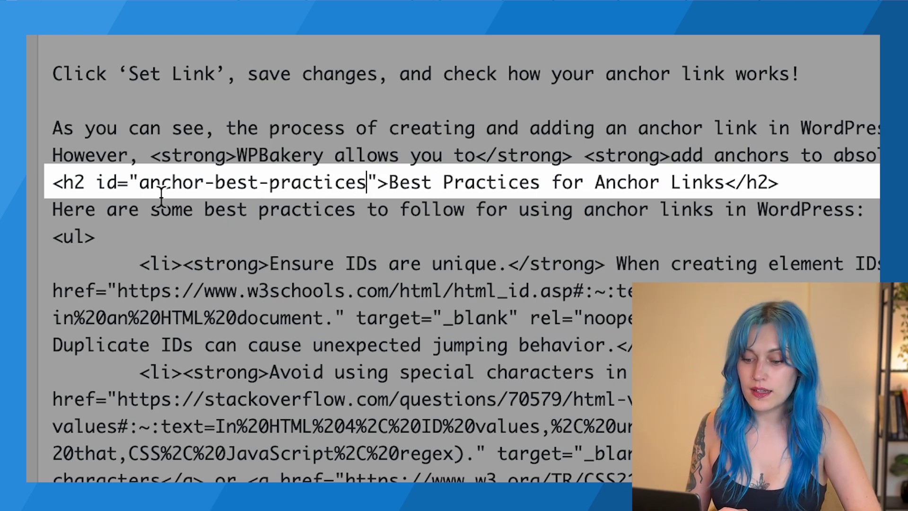
# Step: Copy the new anchor-best-practices ID value and return to the visual editor
pyautogui.moveTo(140, 180); pyautogui.dragTo(314, 182)
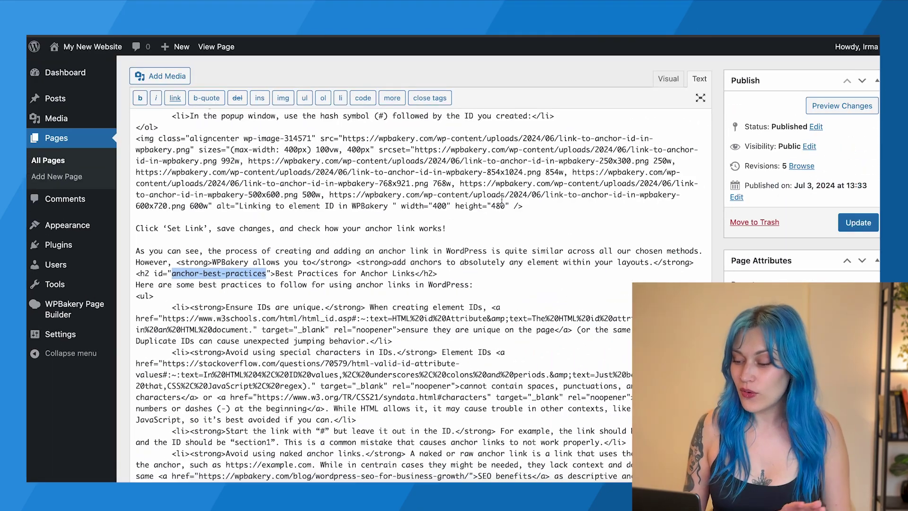
pyautogui.click(669, 79)
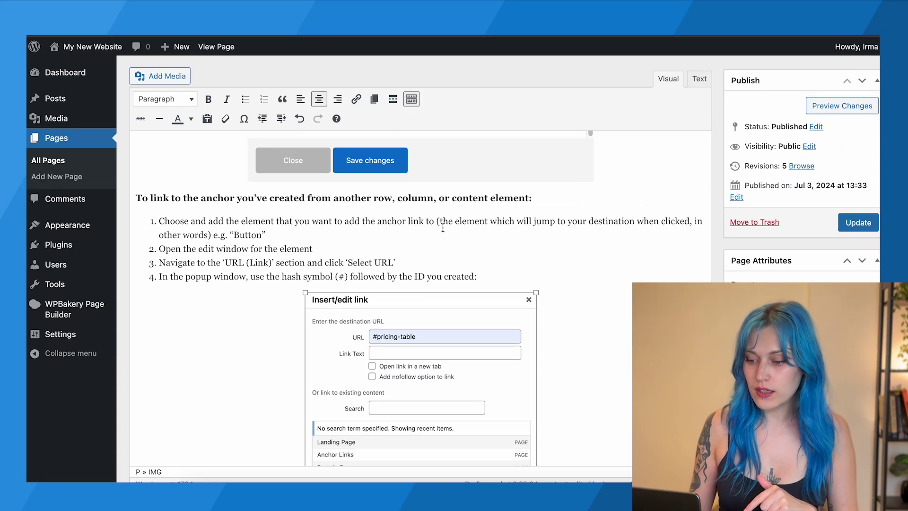
pyautogui.scroll(15, 669, 79)
pyautogui.scroll(-2, 443, 232)
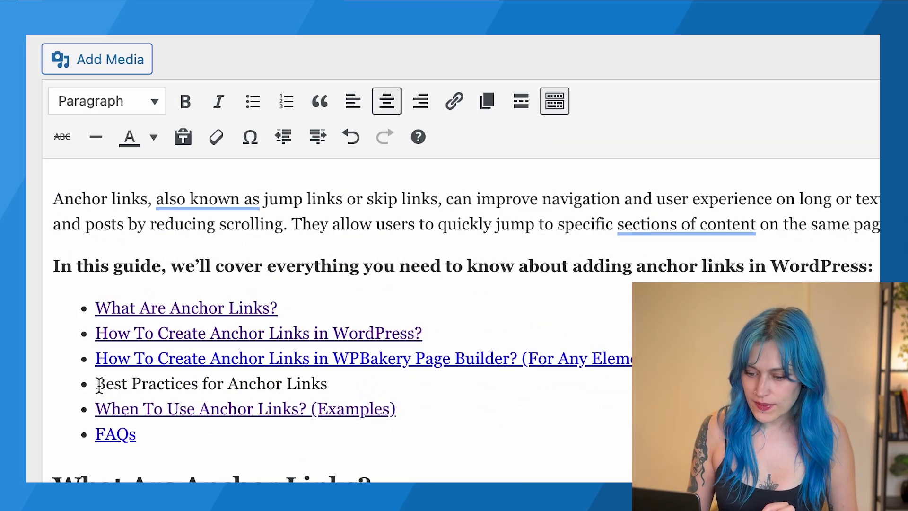
# Step: Link the Best Practices contents item to #anchor-best-practices and update the page
pyautogui.moveTo(158, 321); pyautogui.dragTo(287, 325)
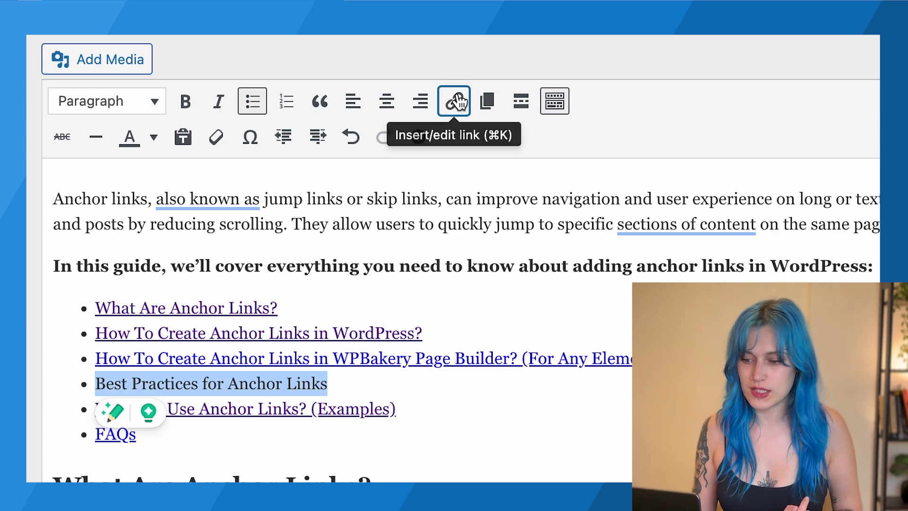
pyautogui.click(460, 111)
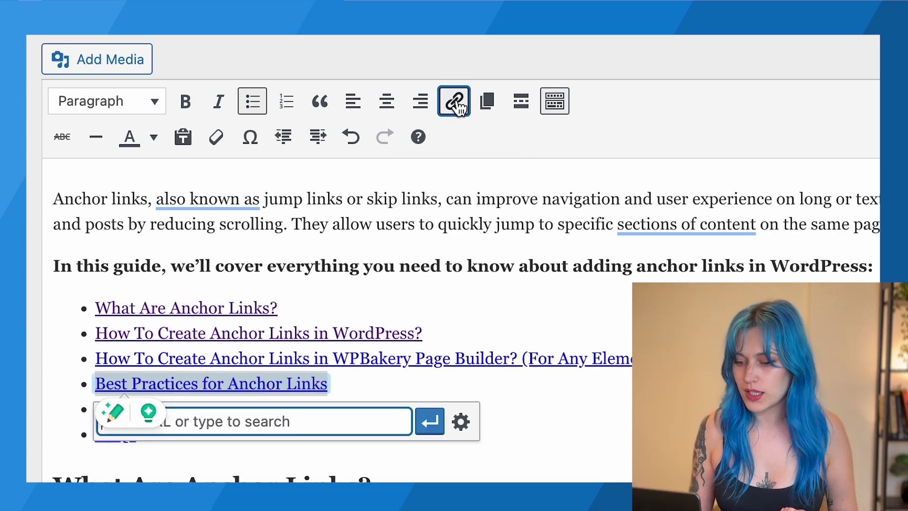
pyautogui.click(460, 422)
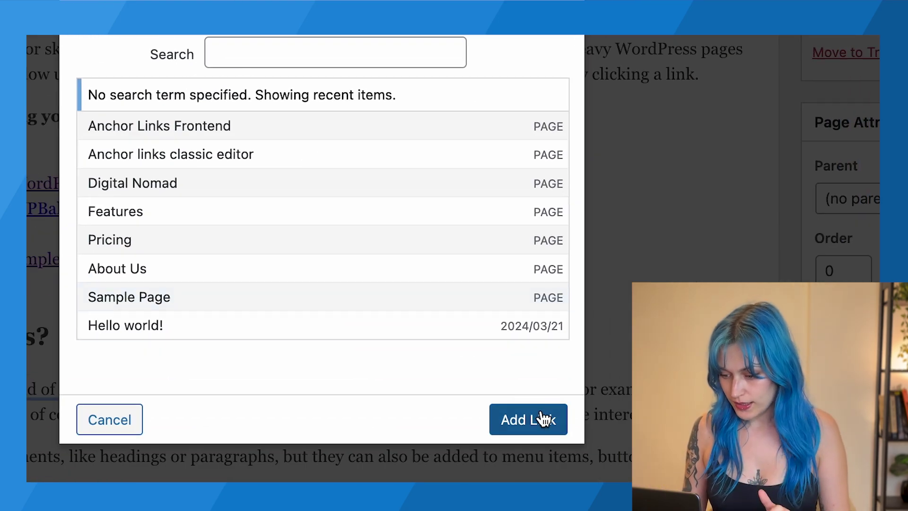
pyautogui.click(543, 420)
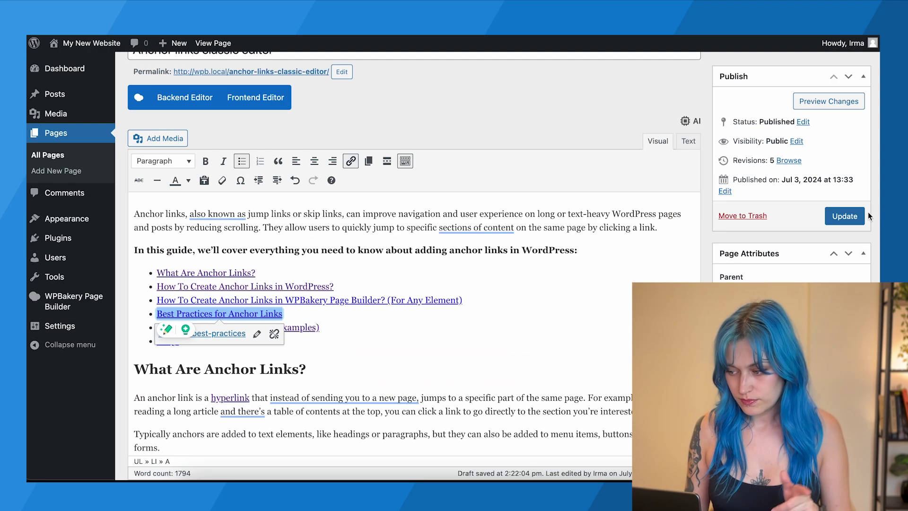
pyautogui.click(859, 216)
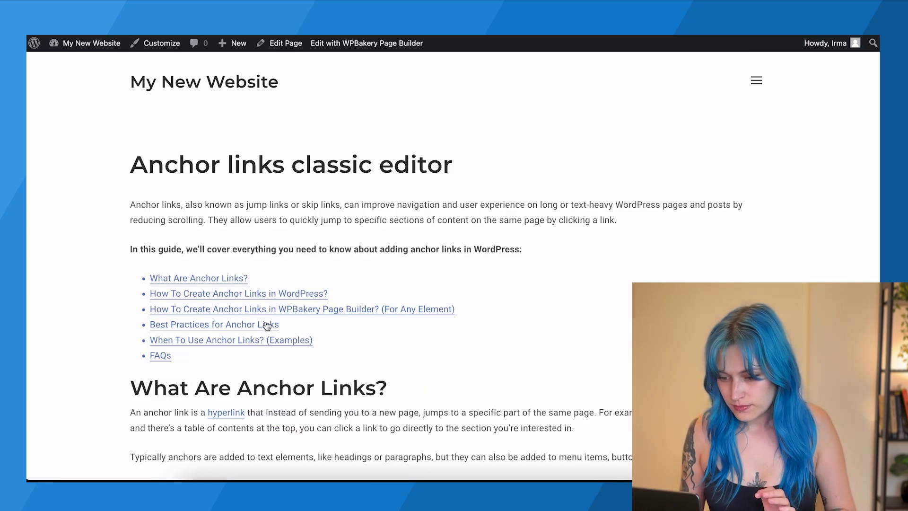
# Step: Test that the Best Practices link jumps to its section on the live page
pyautogui.click(266, 325)
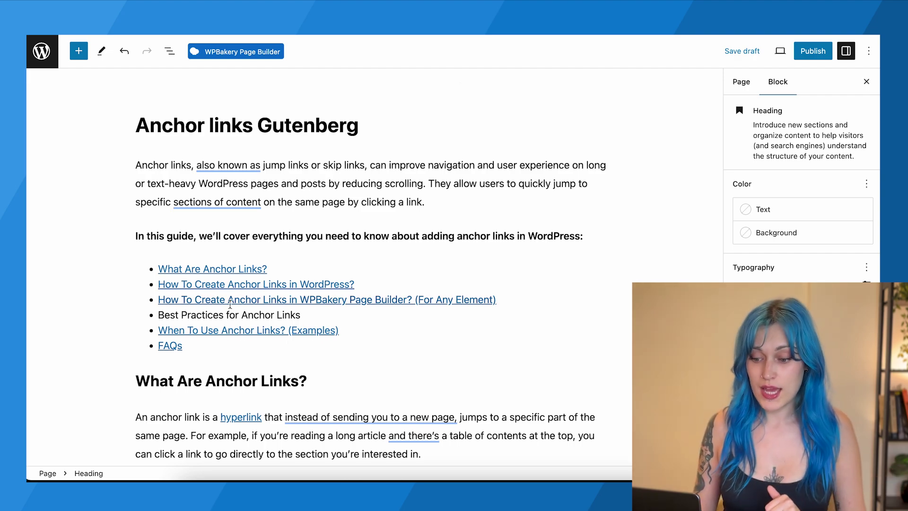
pyautogui.scroll(-1, 314, 320)
pyautogui.scroll(-1, 316, 322)
pyautogui.scroll(-5, 316, 323)
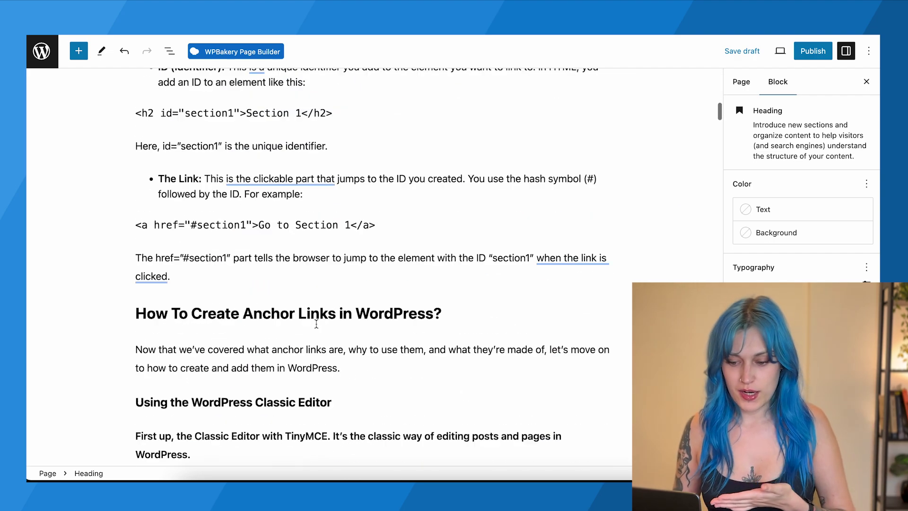
pyautogui.scroll(-5, 317, 323)
pyautogui.scroll(-5, 317, 323)
pyautogui.scroll(-5, 317, 323)
pyautogui.scroll(-5, 316, 325)
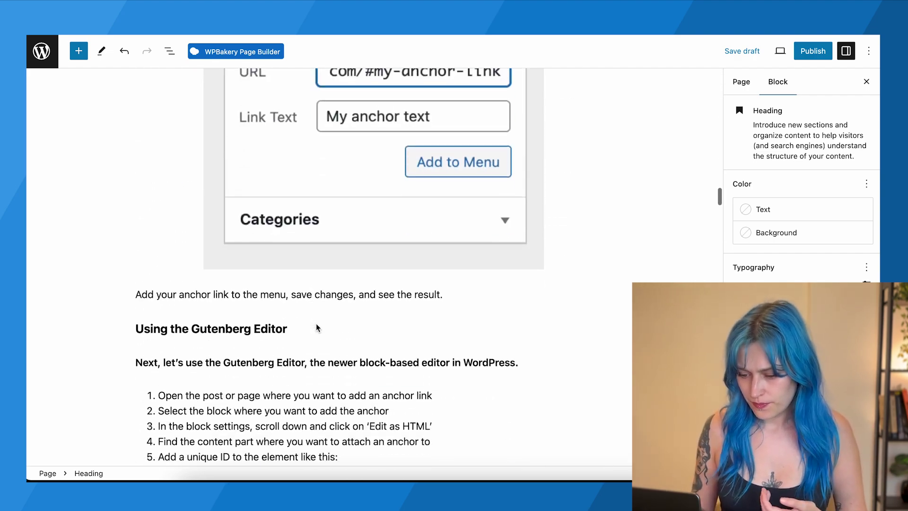
pyautogui.scroll(-5, 316, 327)
pyautogui.scroll(-5, 316, 327)
pyautogui.scroll(-5, 316, 327)
pyautogui.scroll(-5, 316, 328)
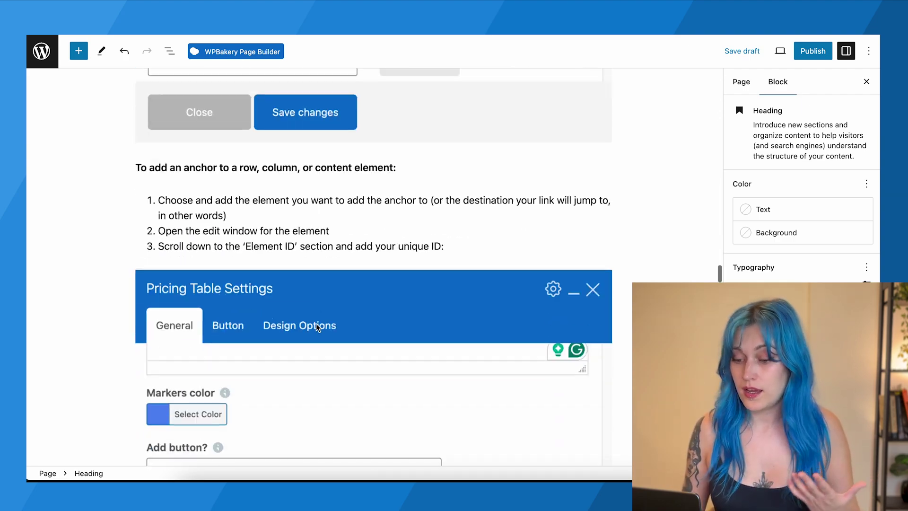
pyautogui.scroll(-3, 316, 325)
pyautogui.scroll(-5, 317, 325)
pyautogui.scroll(-5, 316, 325)
pyautogui.scroll(-5, 316, 327)
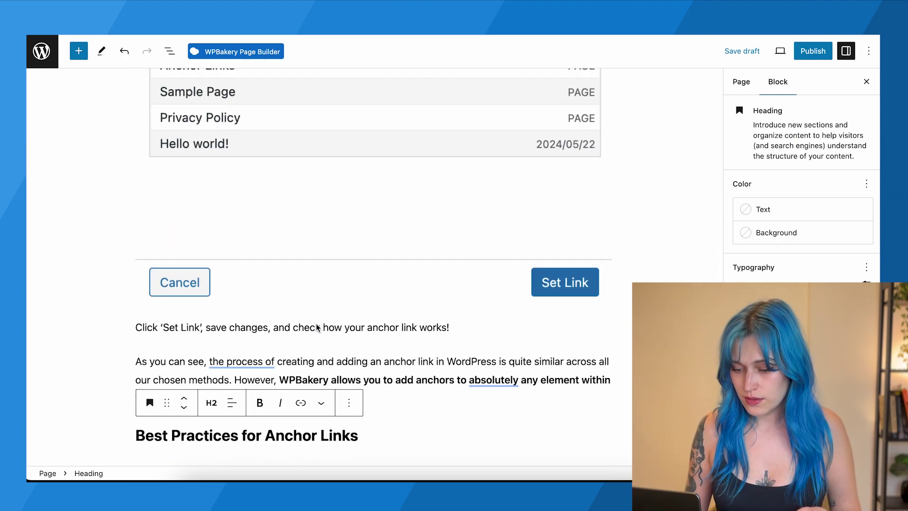
pyautogui.scroll(-3, 315, 327)
pyautogui.scroll(-2, 314, 376)
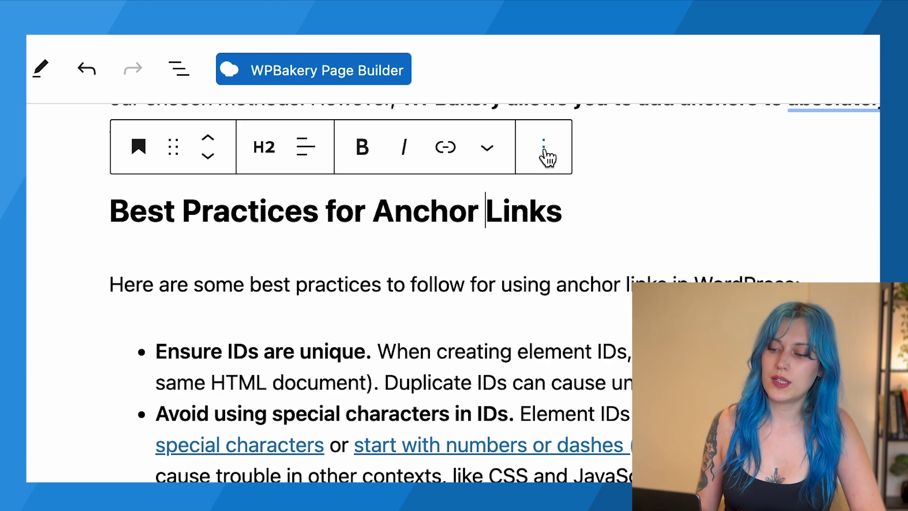
# Step: Show the block options for the Best Practices for Anchor Links heading
pyautogui.click(349, 90)
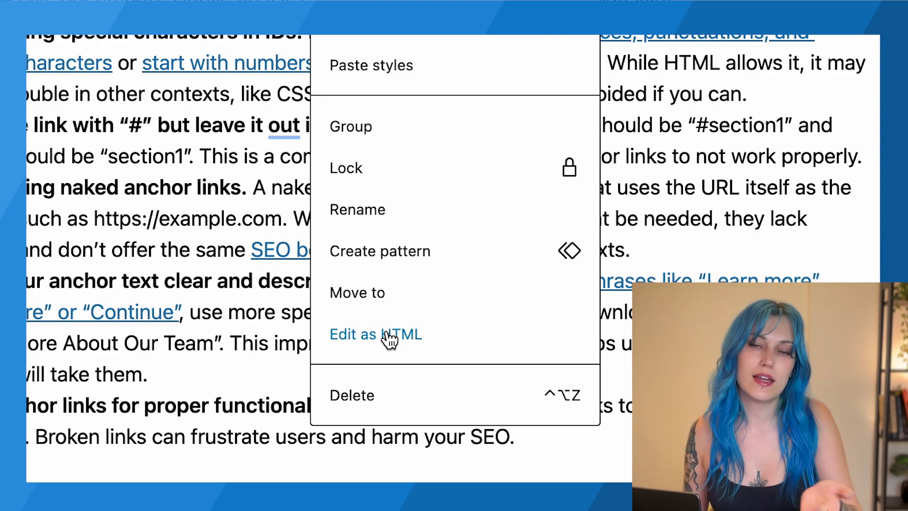
# Step: Edit the heading as HTML with id="anchor-best-practices" and select the new ID text
pyautogui.click(390, 339)
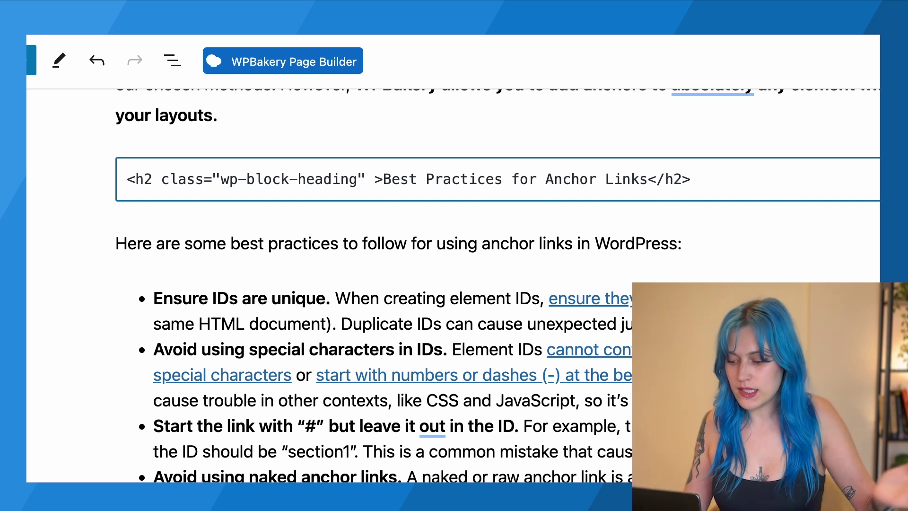
pyautogui.write('id')
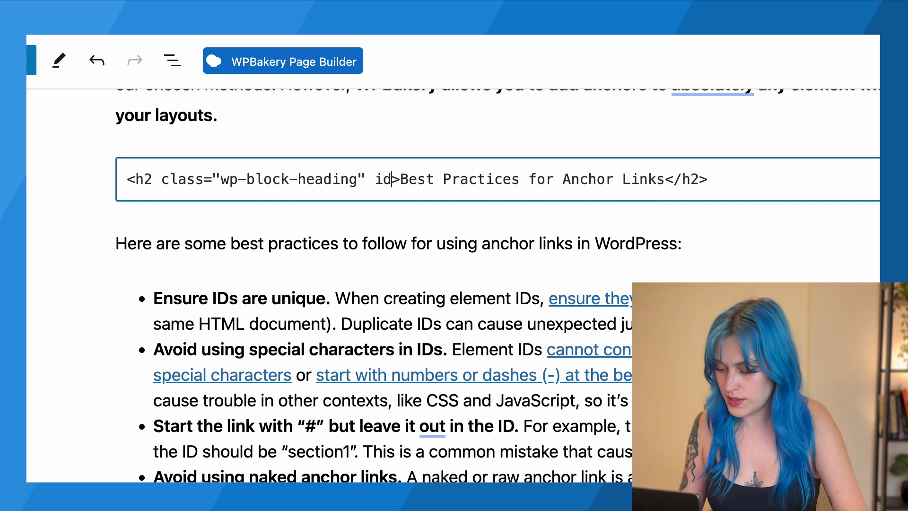
pyautogui.write('=')
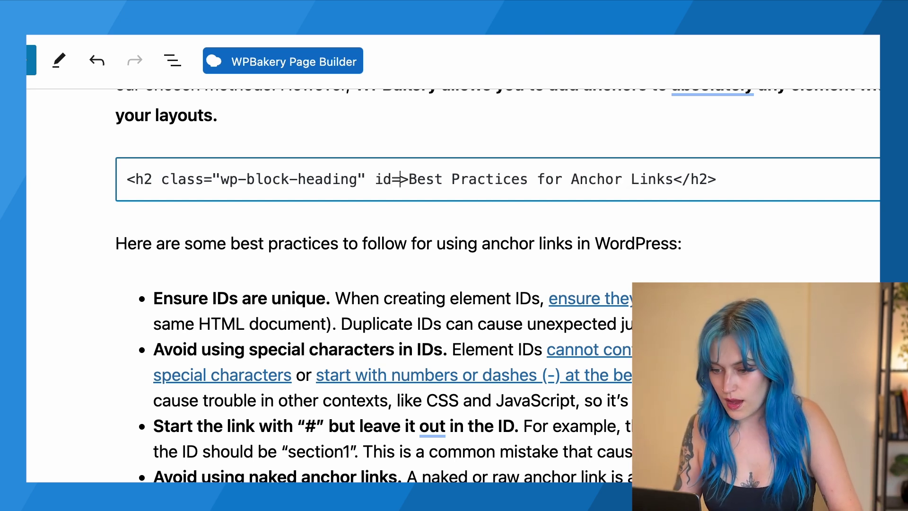
pyautogui.write('""')
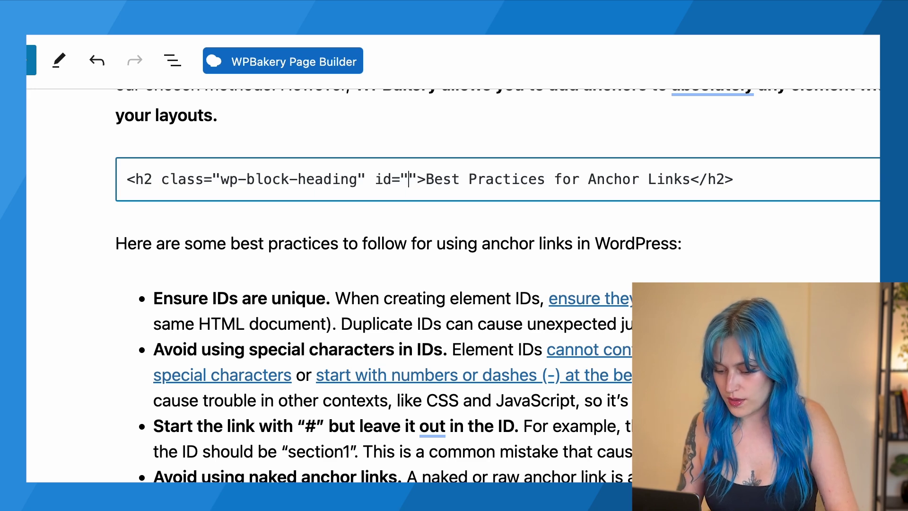
pyautogui.write('anchor-')
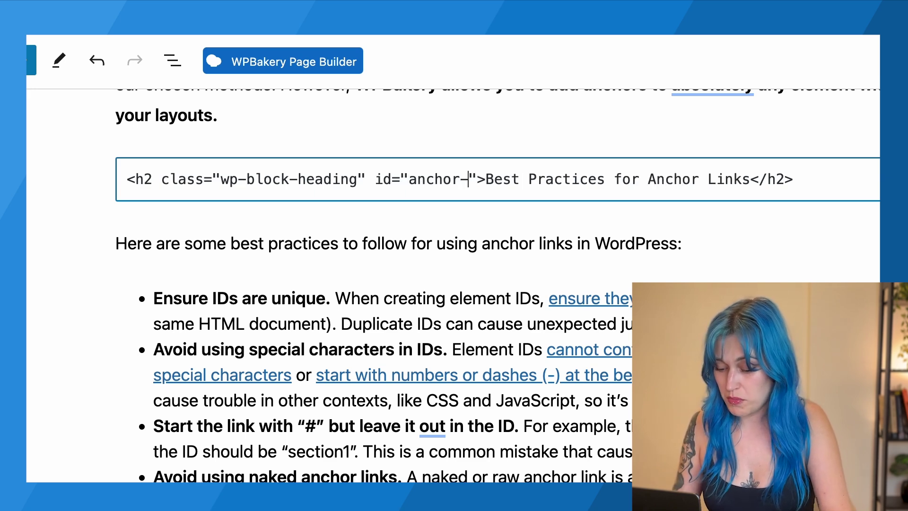
pyautogui.write('best-p')
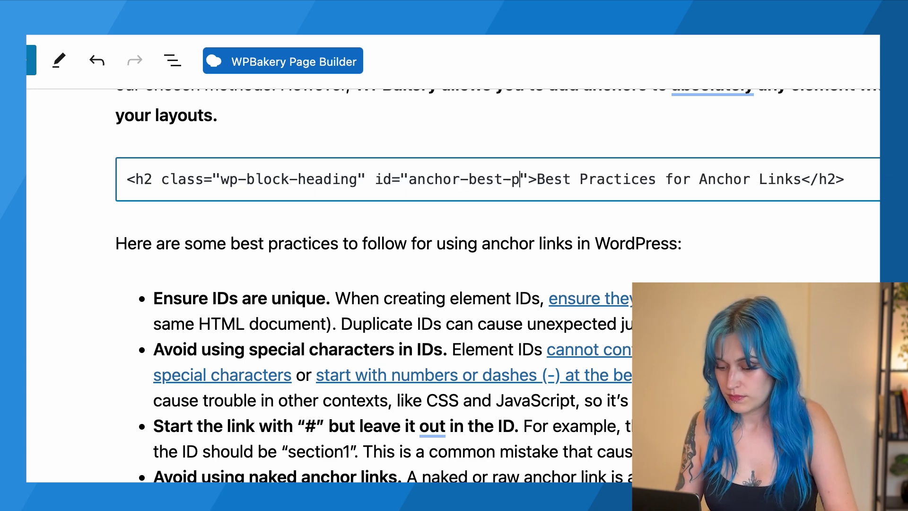
pyautogui.write('ractices')
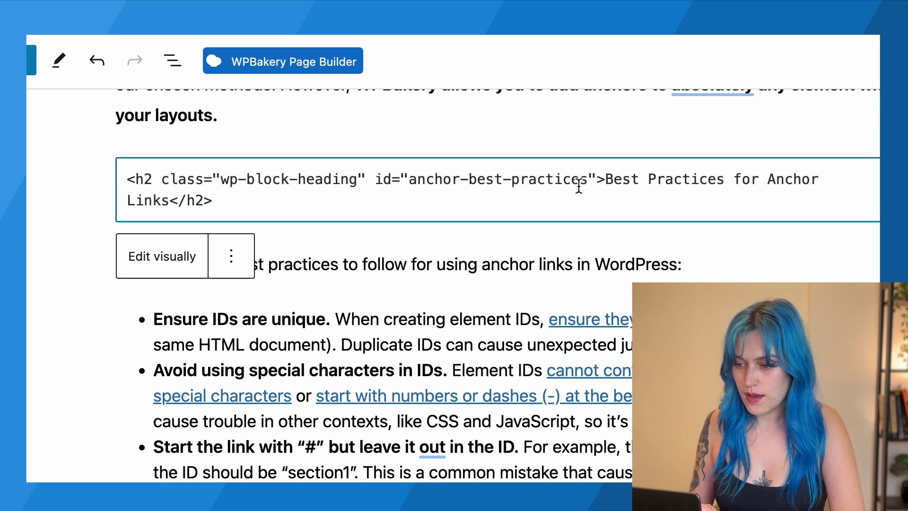
pyautogui.moveTo(590, 183); pyautogui.dragTo(421, 182)
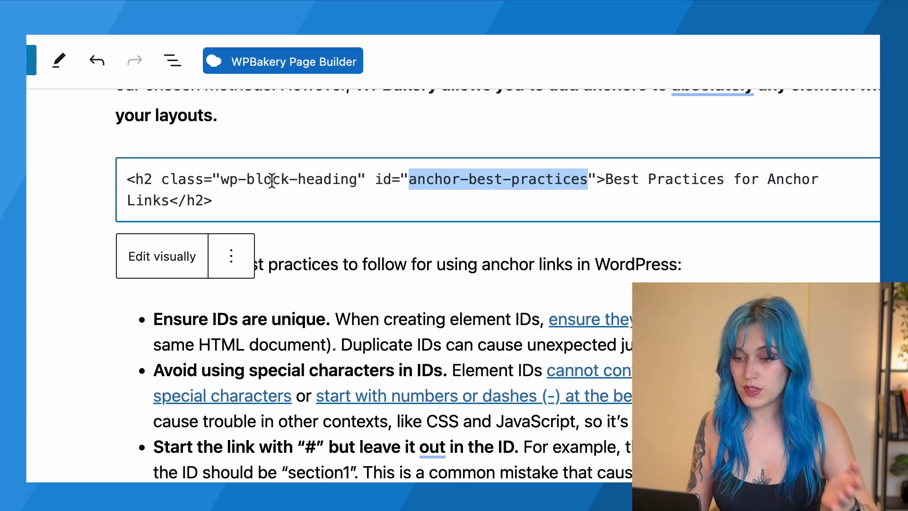
pyautogui.scroll(1, 272, 186)
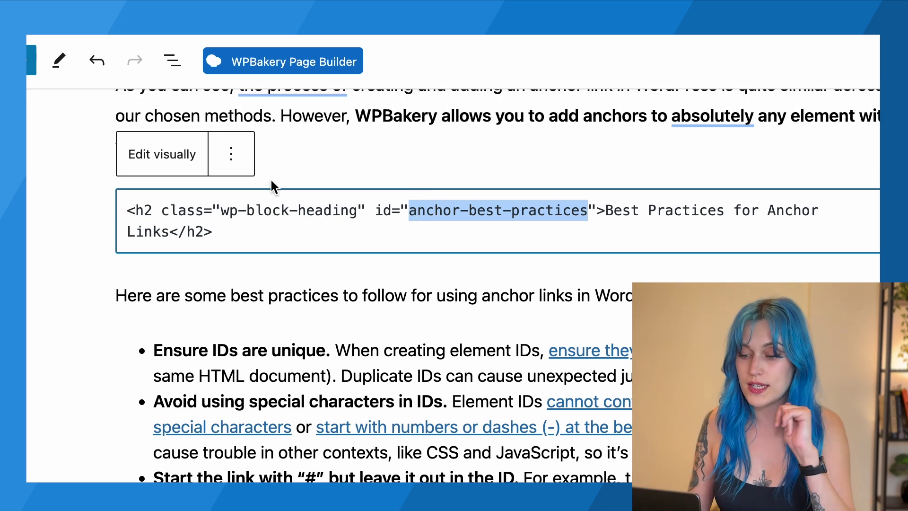
# Step: Link the Best Practices for Anchor Links item to #anchor-best-practices
pyautogui.click(163, 156)
pyautogui.scroll(5, 95, 231)
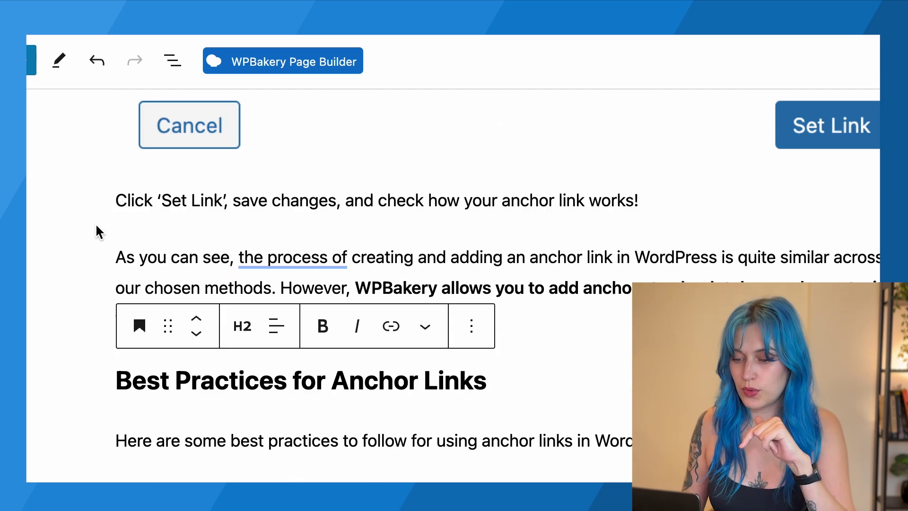
pyautogui.scroll(10, 96, 231)
pyautogui.scroll(10, 96, 232)
pyautogui.scroll(5, 96, 231)
pyautogui.scroll(-3, 95, 229)
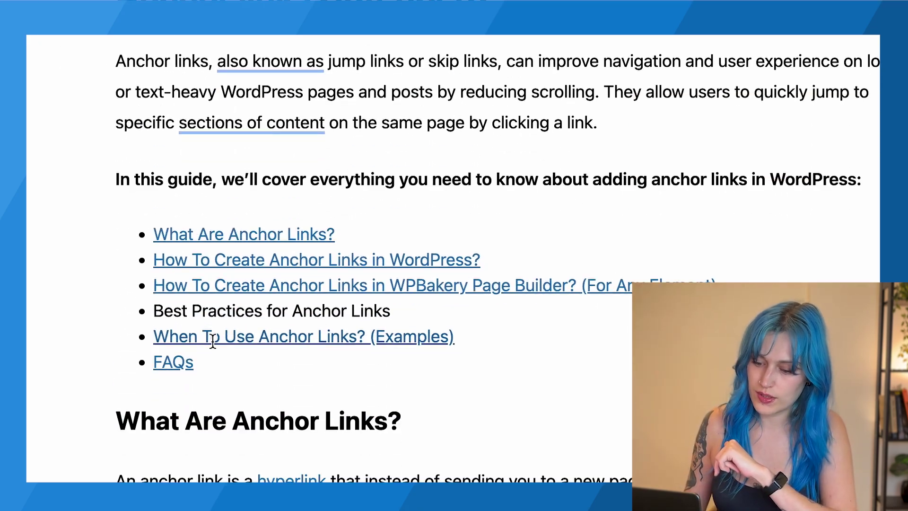
pyautogui.click(197, 290)
pyautogui.tripleClick(193, 289)
pyautogui.click(445, 168)
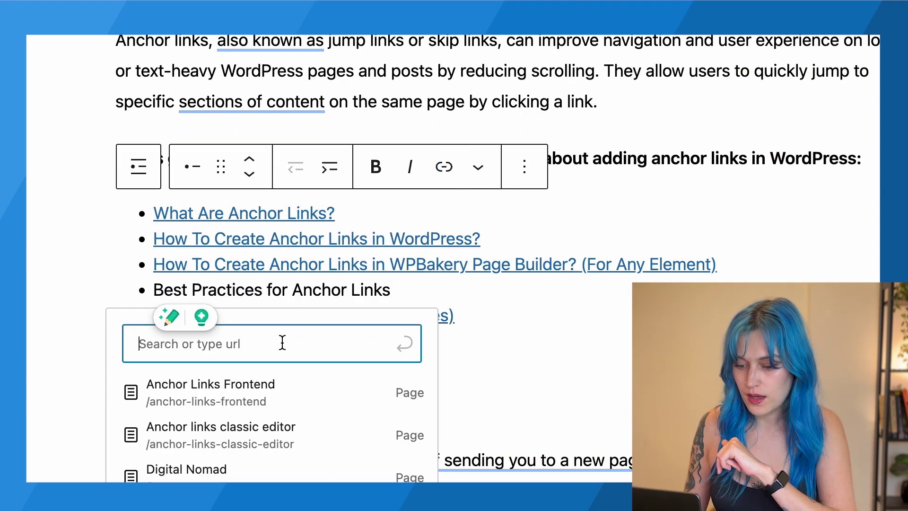
pyautogui.write('#anchor-best-practices')
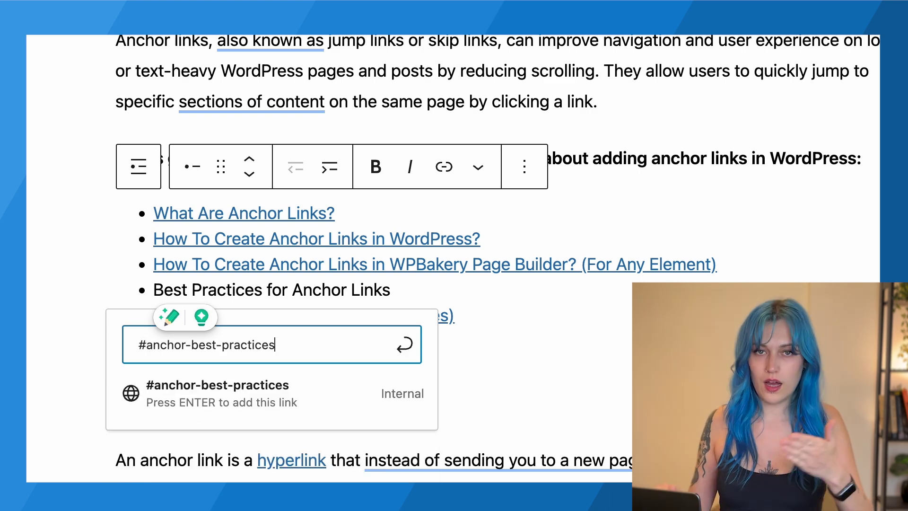
pyautogui.press('Return')
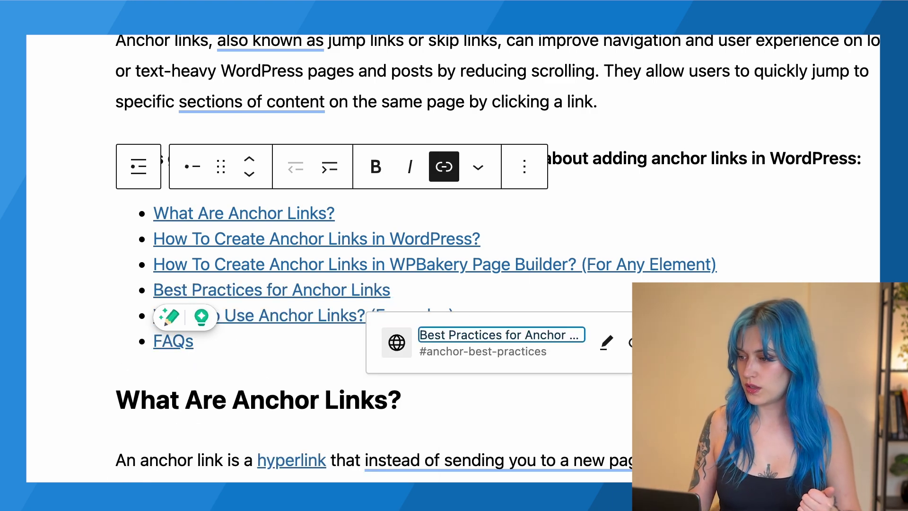
# Step: Publish the Gutenberg page and confirm the Best Practices link jumps to its section
pyautogui.click(825, 36)
pyautogui.click(825, 35)
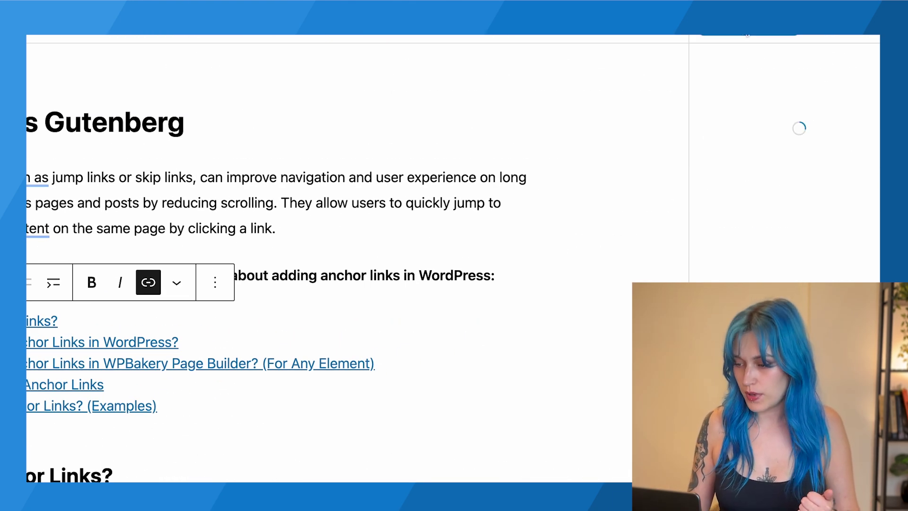
pyautogui.click(762, 186)
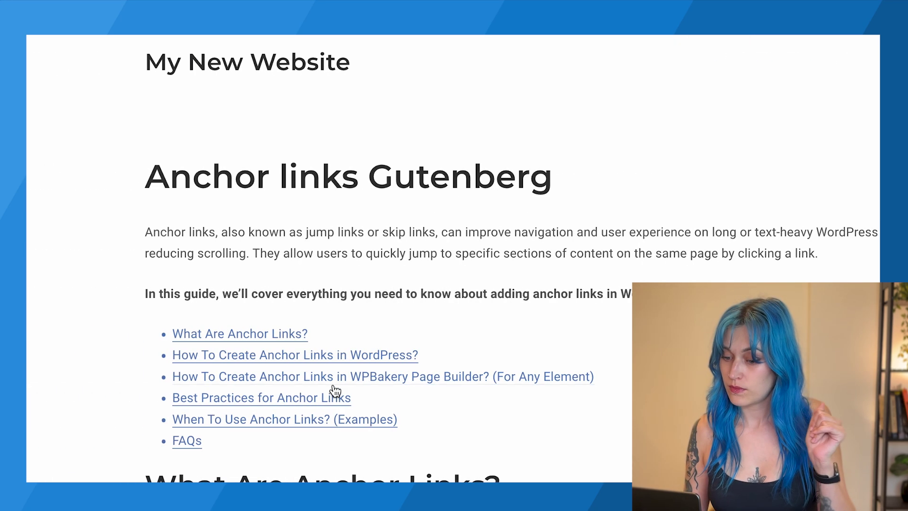
pyautogui.click(331, 398)
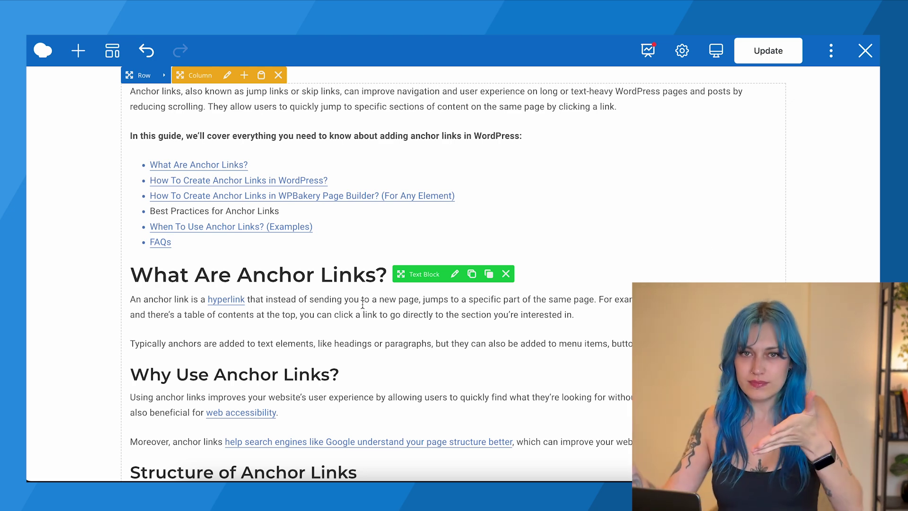
# Step: Bring up the text block's settings in WPBakery's frontend editor
pyautogui.click(455, 275)
pyautogui.scroll(-5, 597, 262)
pyautogui.scroll(-10, 596, 262)
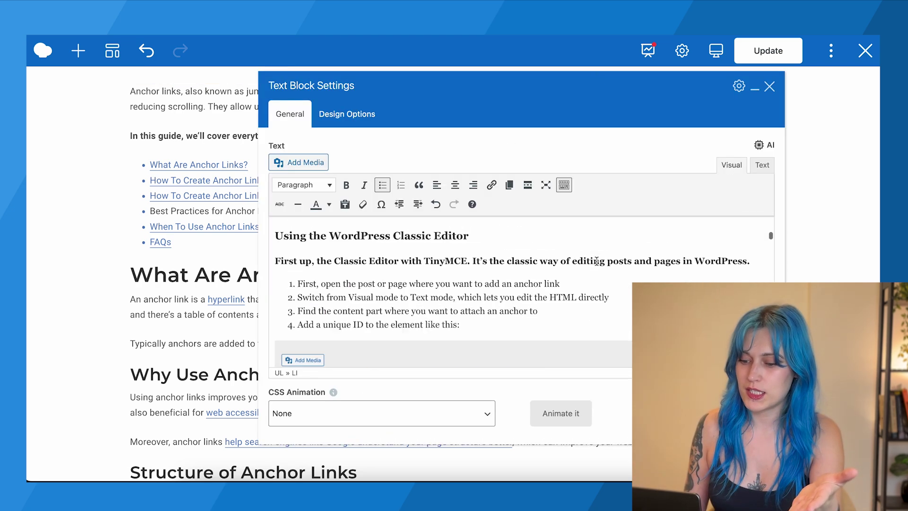
pyautogui.scroll(3, 596, 261)
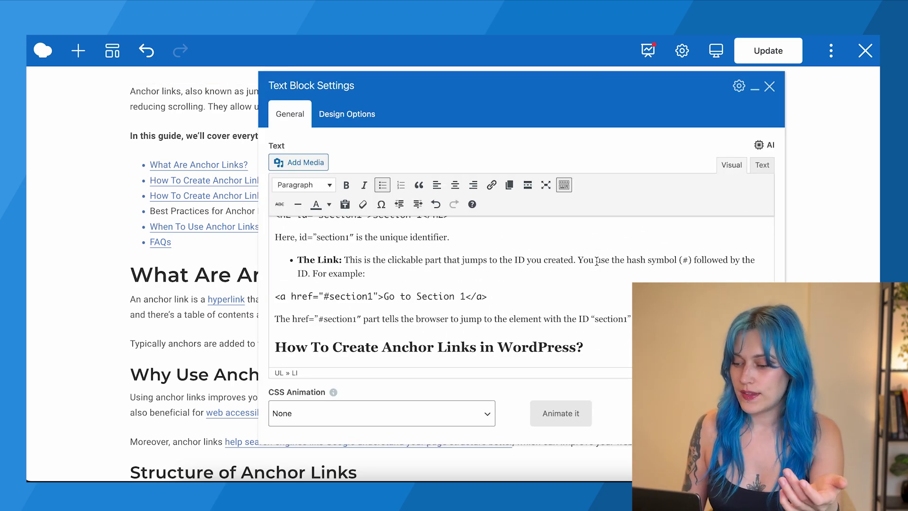
pyautogui.scroll(-5, 596, 261)
pyautogui.scroll(-5, 596, 261)
pyautogui.scroll(-5, 596, 262)
pyautogui.scroll(-5, 596, 261)
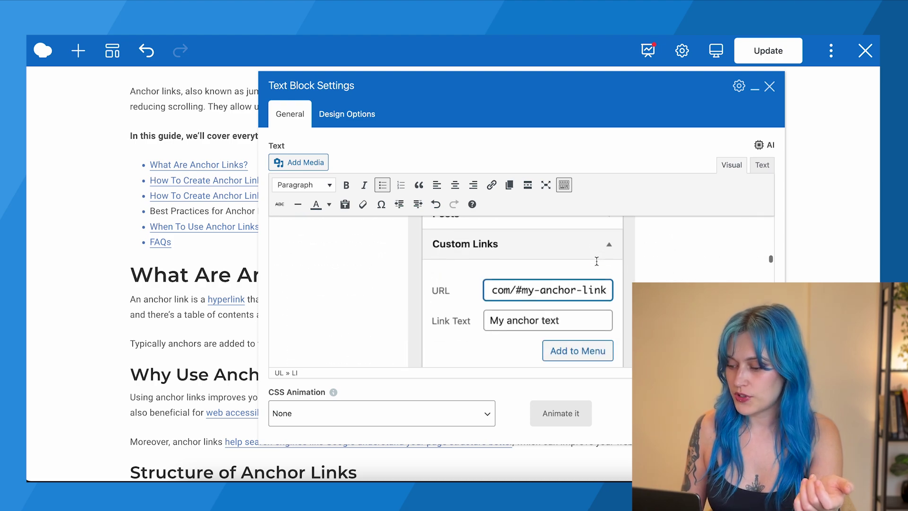
pyautogui.scroll(-5, 597, 261)
pyautogui.scroll(-2, 596, 262)
pyautogui.scroll(-1, 596, 262)
pyautogui.scroll(-5, 596, 262)
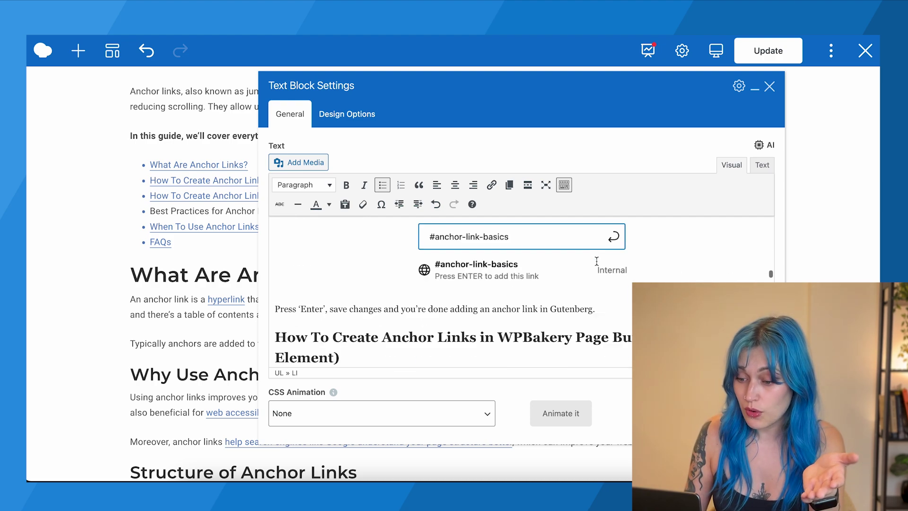
pyautogui.scroll(-3, 596, 262)
pyautogui.scroll(3, 597, 261)
pyautogui.scroll(-3, 596, 261)
pyautogui.scroll(-3, 596, 262)
pyautogui.scroll(-3, 597, 262)
pyautogui.scroll(-3, 596, 261)
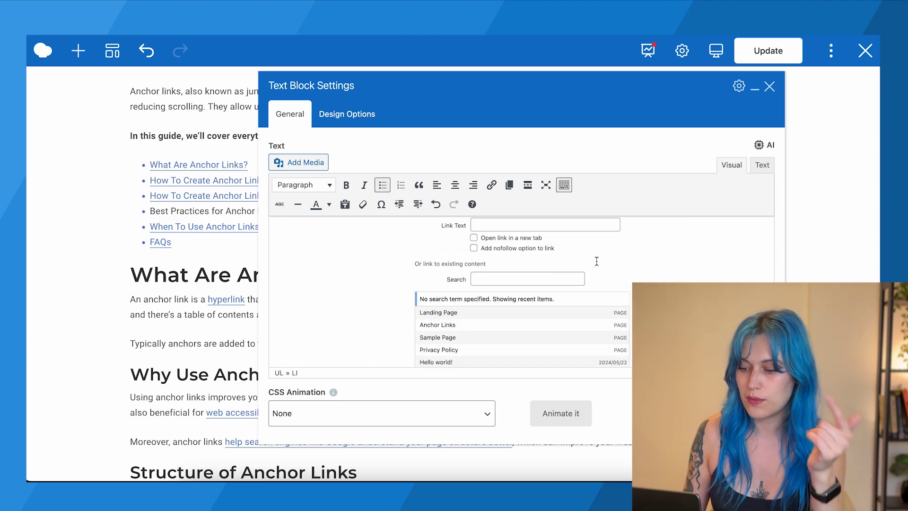
pyautogui.scroll(-3, 596, 261)
pyautogui.scroll(-2, 596, 261)
pyautogui.scroll(2, 596, 261)
# Step: Add id="anchor-best-practices" to the Best Practices h2 tag in the text block's HTML
pyautogui.click(522, 315)
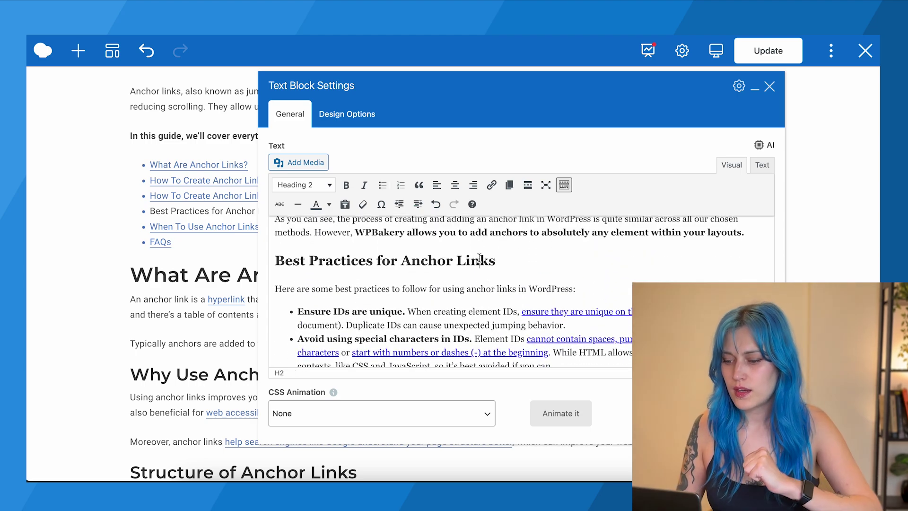
pyautogui.click(762, 165)
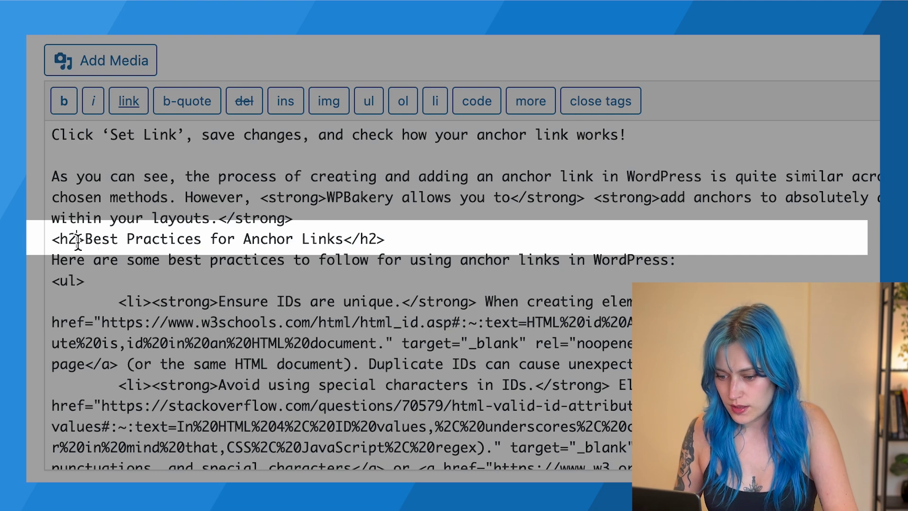
pyautogui.click(78, 239)
pyautogui.write('id')
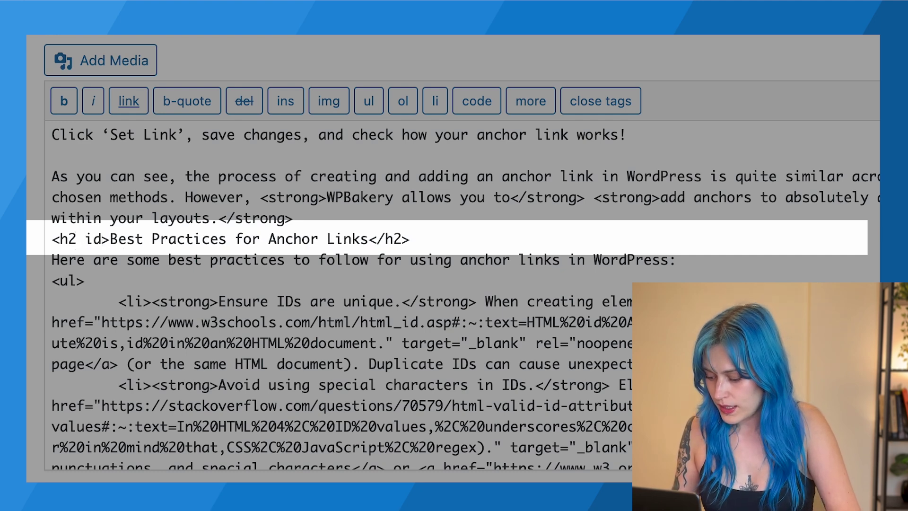
pyautogui.write('=""')
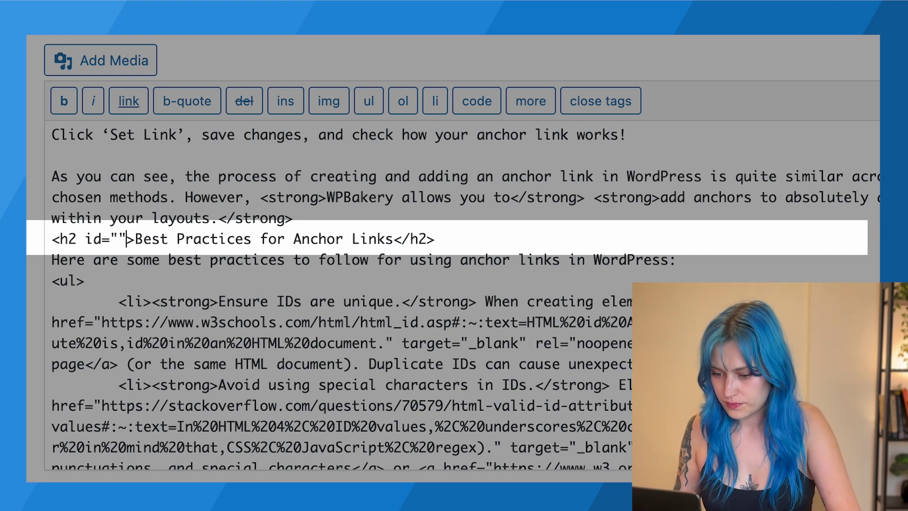
pyautogui.write('anchor-')
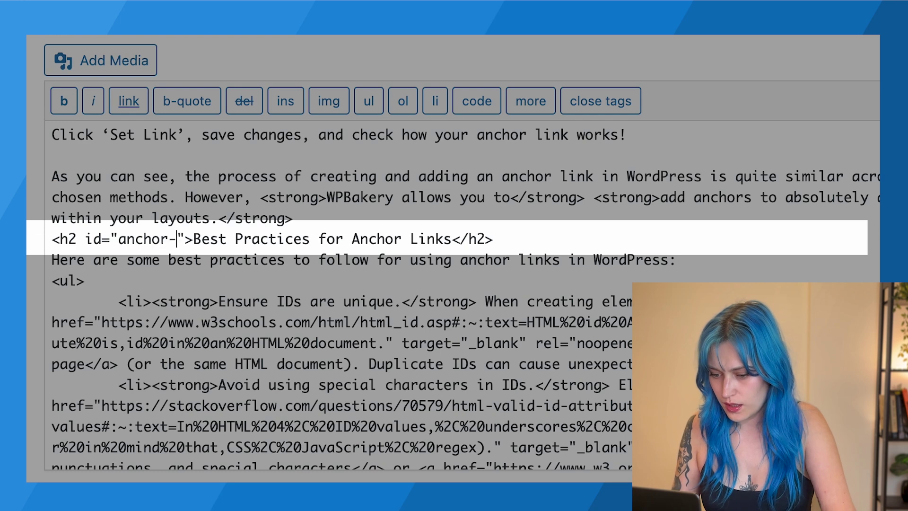
pyautogui.write('best-p')
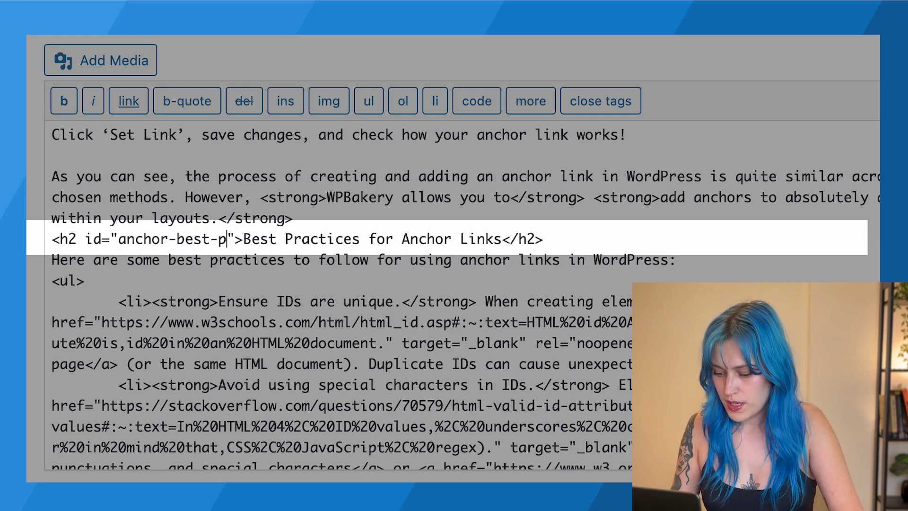
pyautogui.write('ractices')
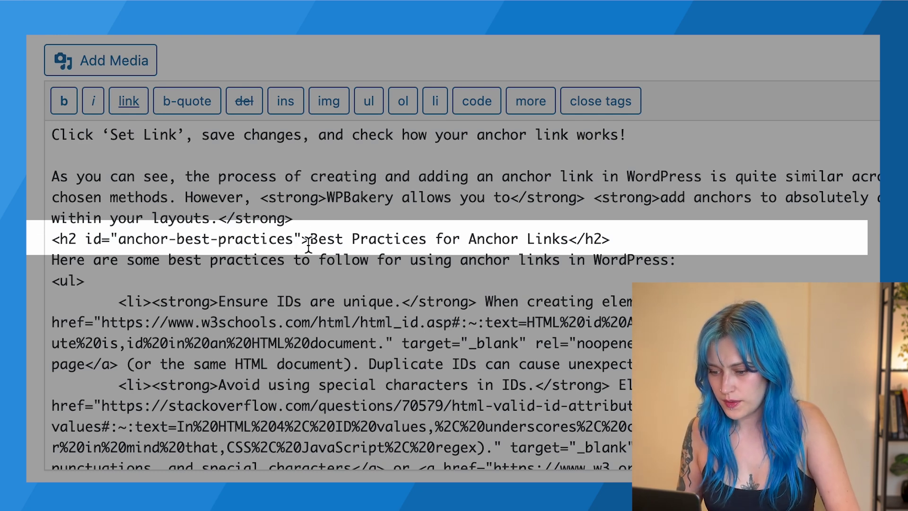
pyautogui.moveTo(295, 238); pyautogui.dragTo(119, 239)
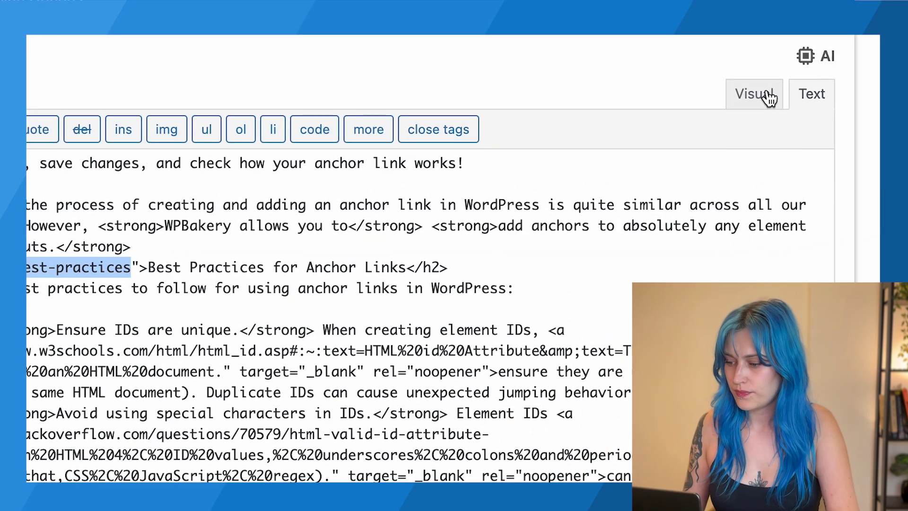
# Step: Link the "Best Practices for Anchor Links" contents item to #anchor-best-practices in the Visual view
pyautogui.click(769, 100)
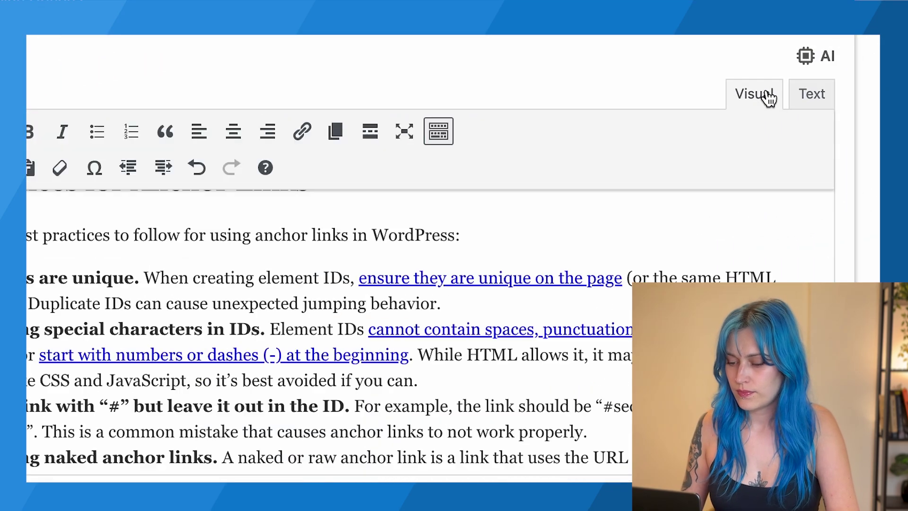
pyautogui.scroll(10, 307, 276)
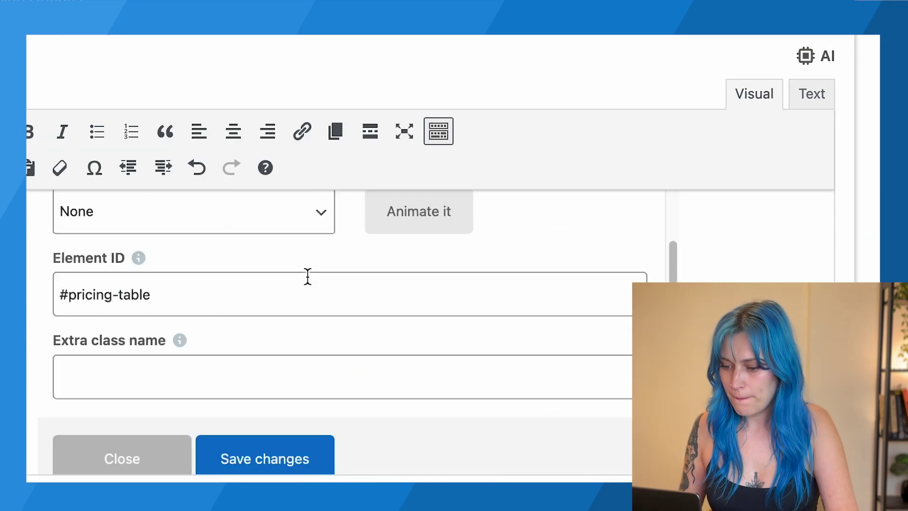
pyautogui.scroll(10, 307, 277)
pyautogui.scroll(10, 307, 277)
pyautogui.scroll(-1, 382, 346)
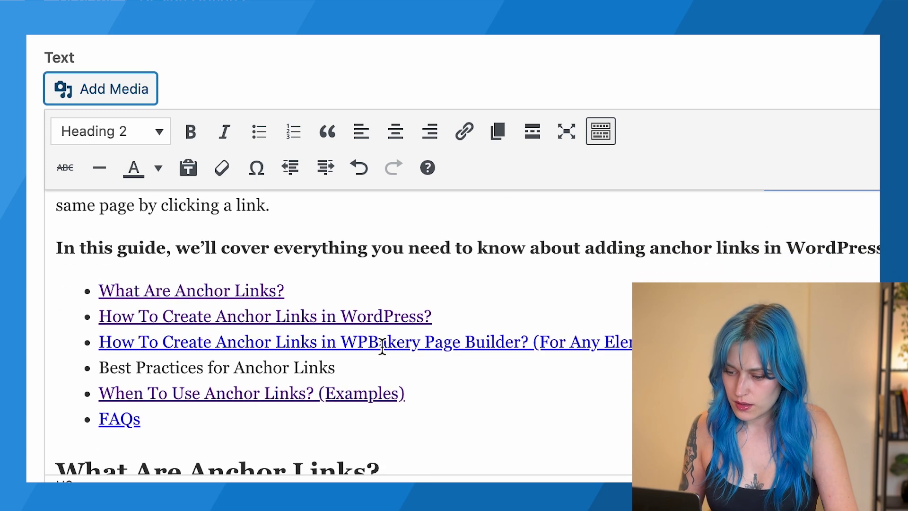
pyautogui.moveTo(359, 375); pyautogui.dragTo(99, 367)
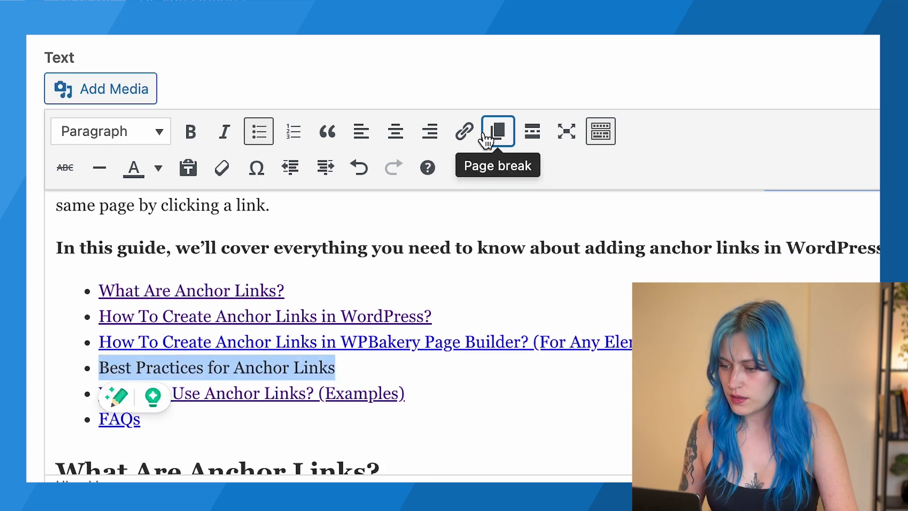
pyautogui.click(464, 133)
pyautogui.click(471, 406)
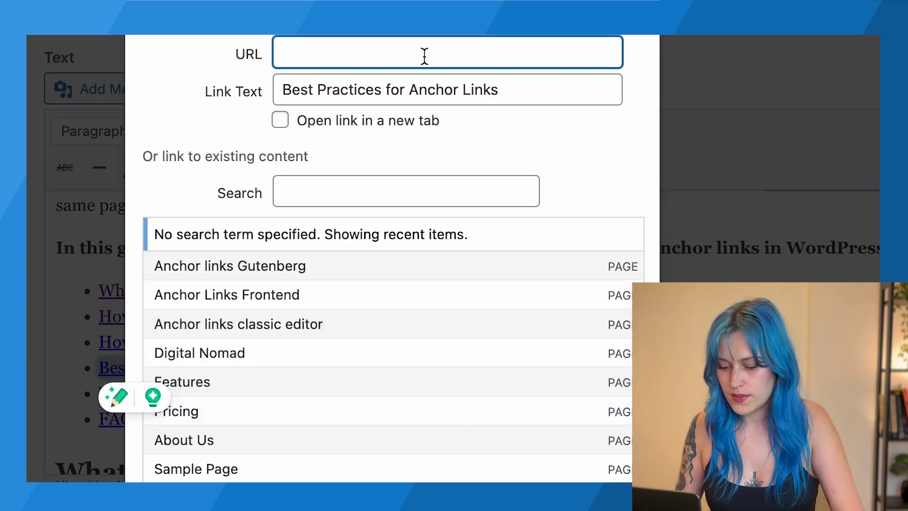
pyautogui.write('#anchor-best-practices')
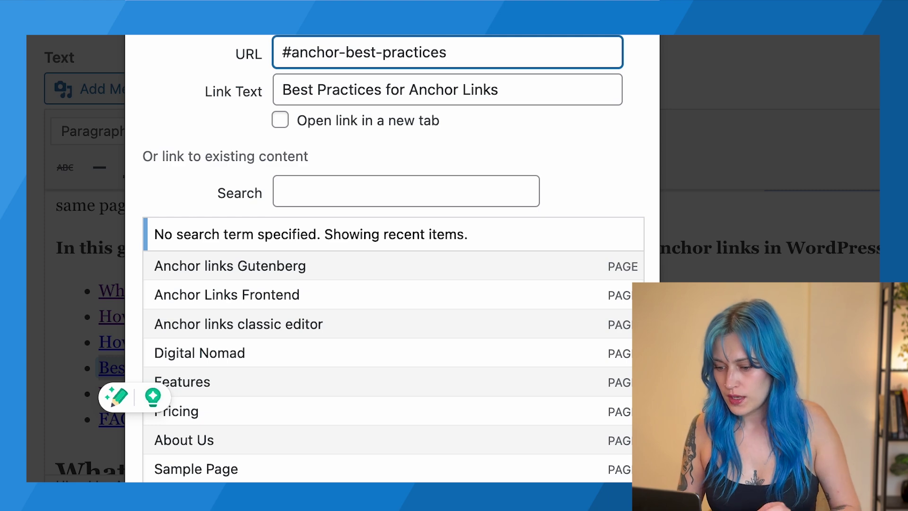
pyautogui.press('Return')
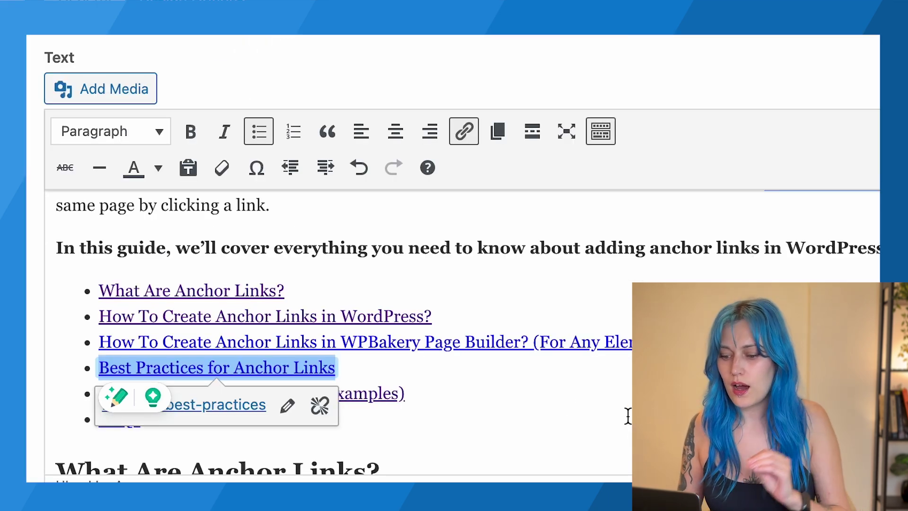
pyautogui.press('Down')
pyautogui.press('Down')
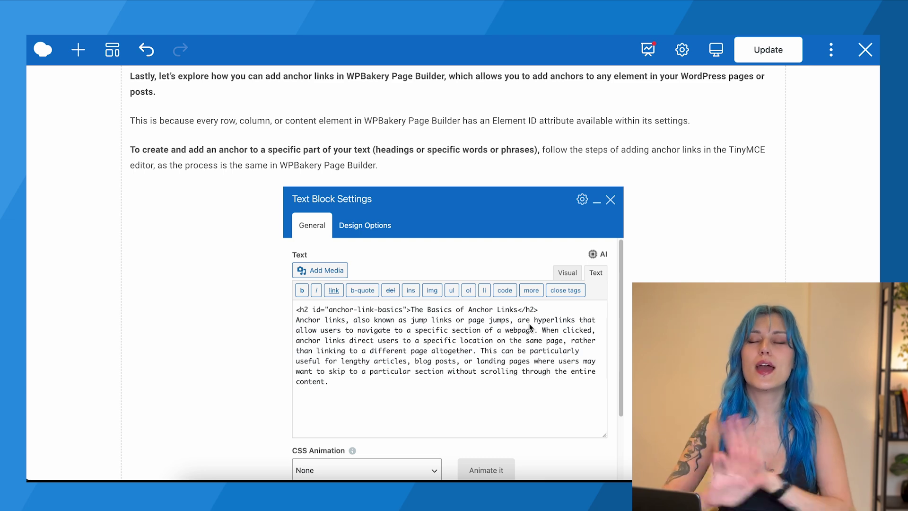
pyautogui.click(81, 49)
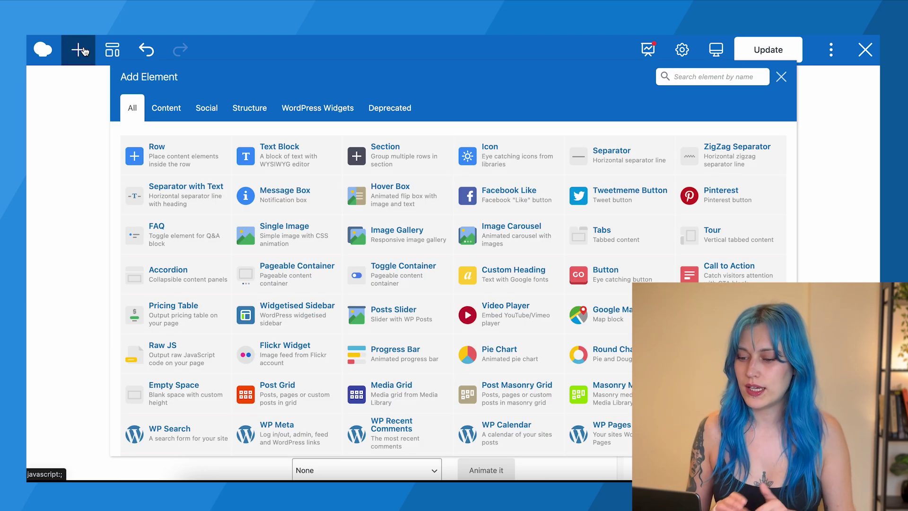
pyautogui.write('image')
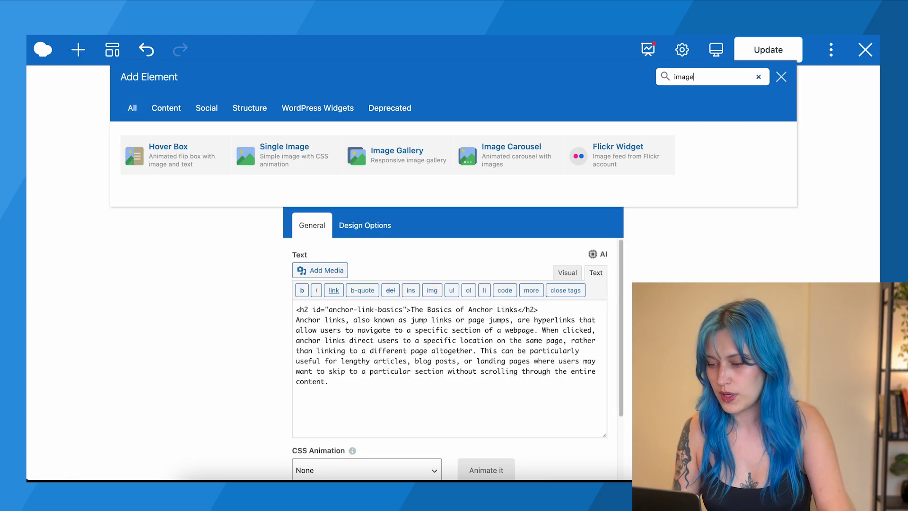
# Step: Add a Single Image element using the photo of the hand holding a polaroid
pyautogui.click(245, 151)
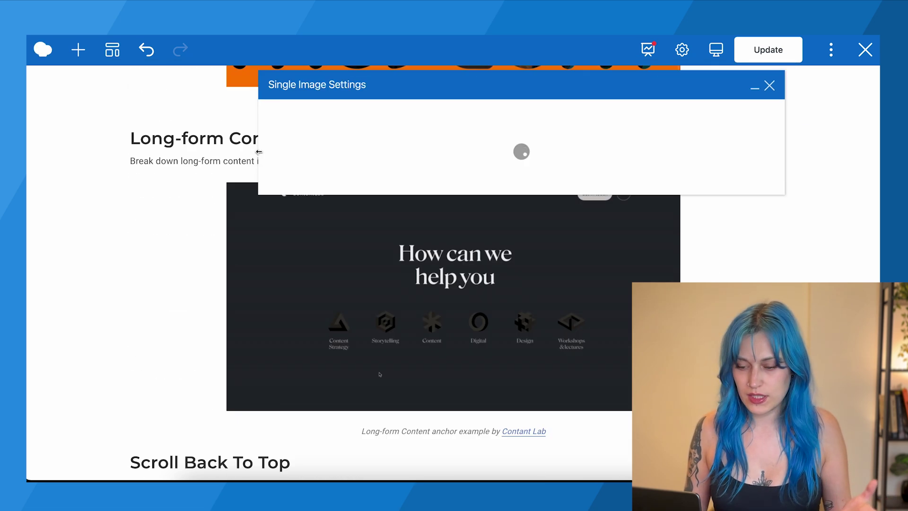
pyautogui.click(292, 269)
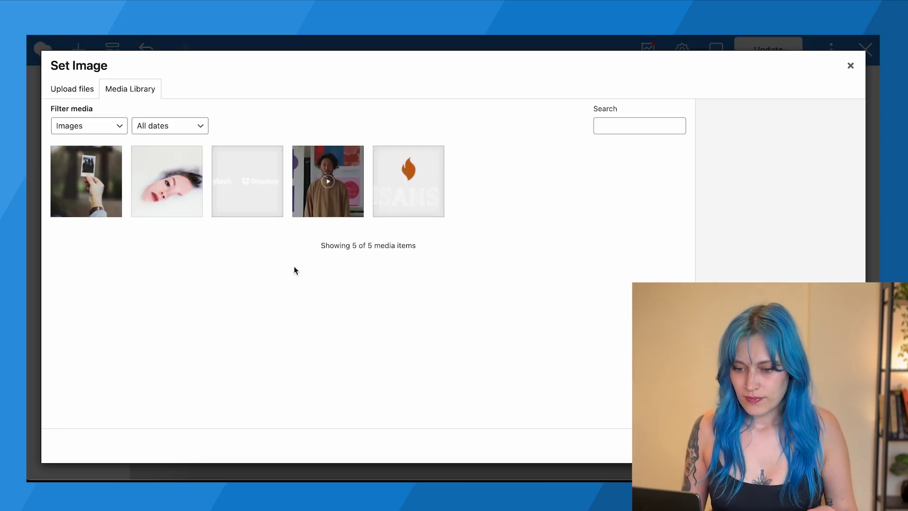
pyautogui.click(90, 197)
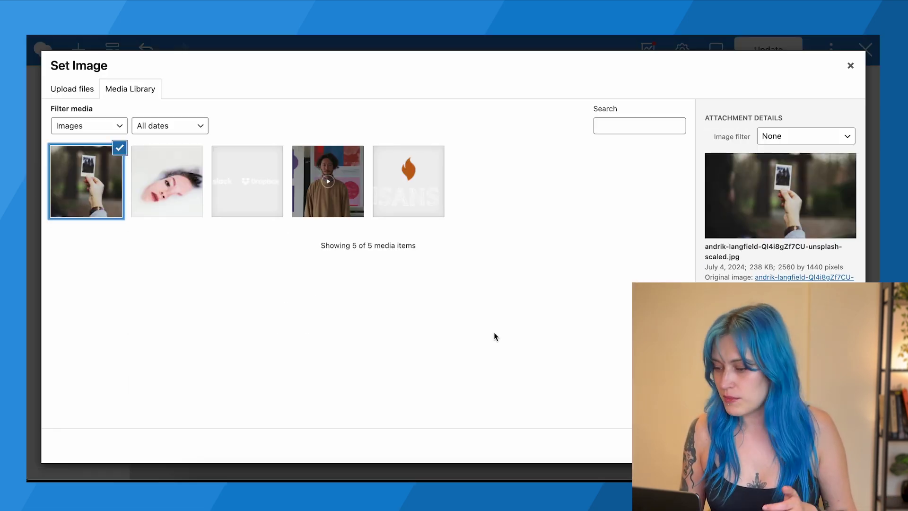
pyautogui.click(823, 446)
pyautogui.scroll(-5, 540, 242)
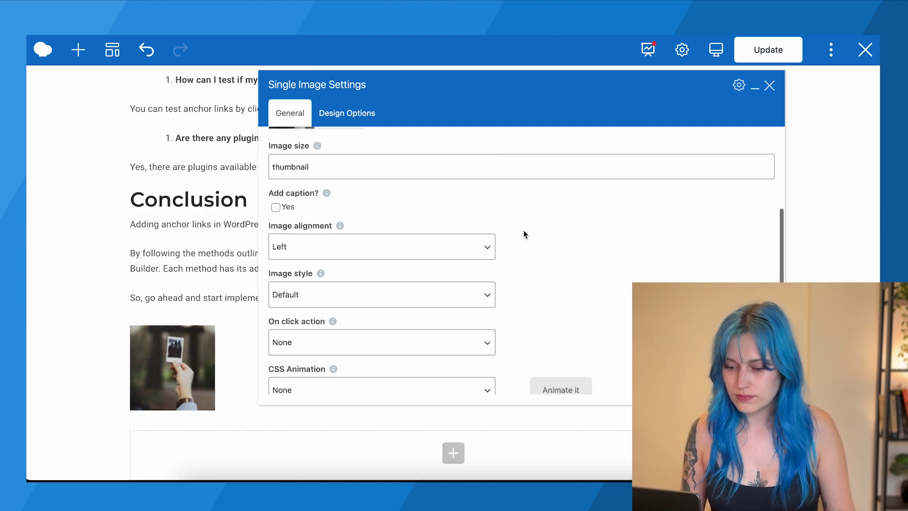
pyautogui.scroll(-3, 517, 235)
# Step: Set the image's Element ID to anchor-image, correcting the mistyped ending
pyautogui.click(368, 318)
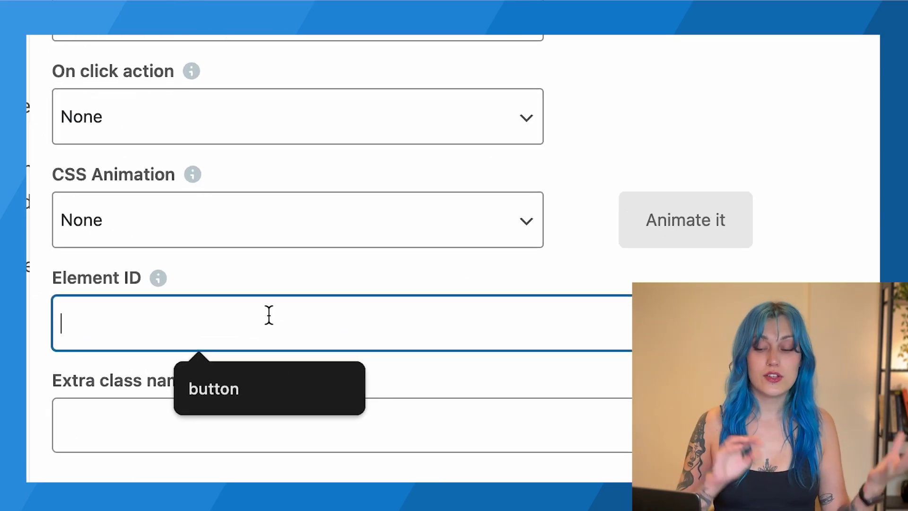
pyautogui.write('anchor-best-practices')
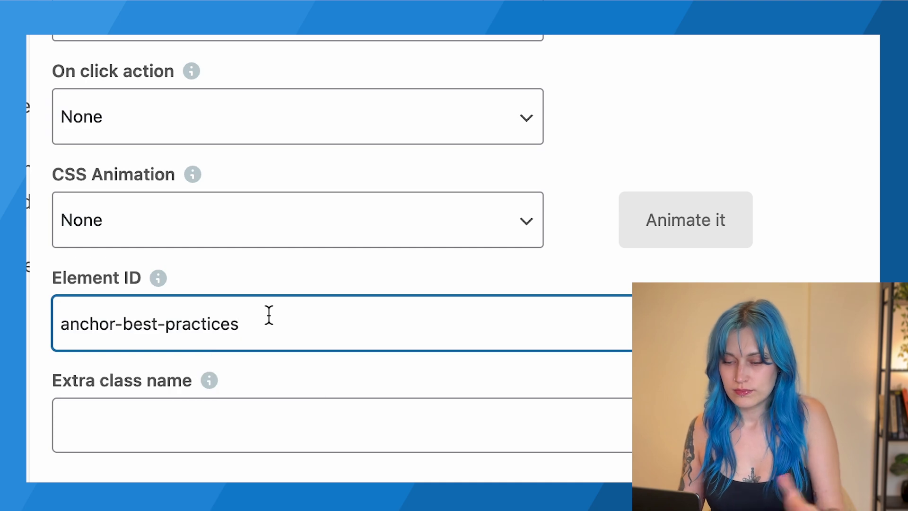
pyautogui.press('BackSpace')
pyautogui.press('BackSpace')
pyautogui.press('BackSpace')
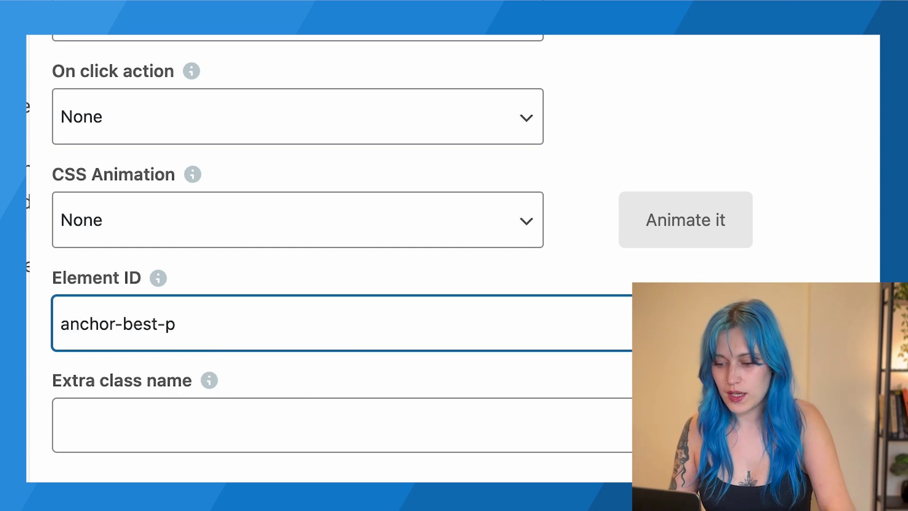
pyautogui.press('BackSpace')
pyautogui.press('BackSpace')
pyautogui.press('BackSpace')
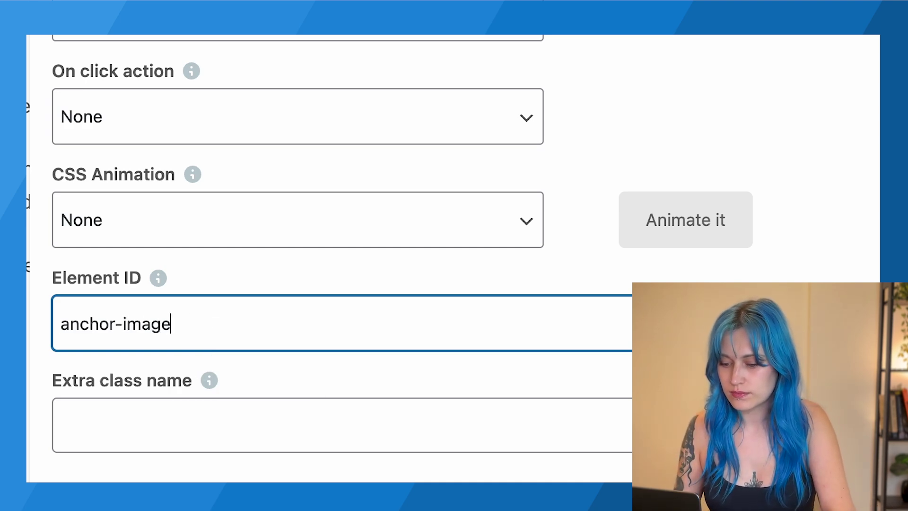
# Step: Link the word improve in the intro Text Block to #anchor-image
pyautogui.moveTo(269, 377); pyautogui.dragTo(174, 382)
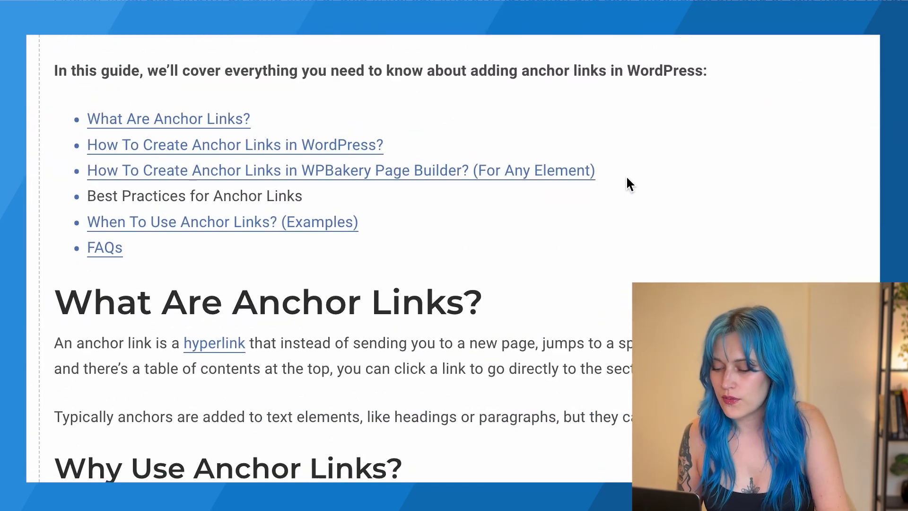
pyautogui.click(597, 285)
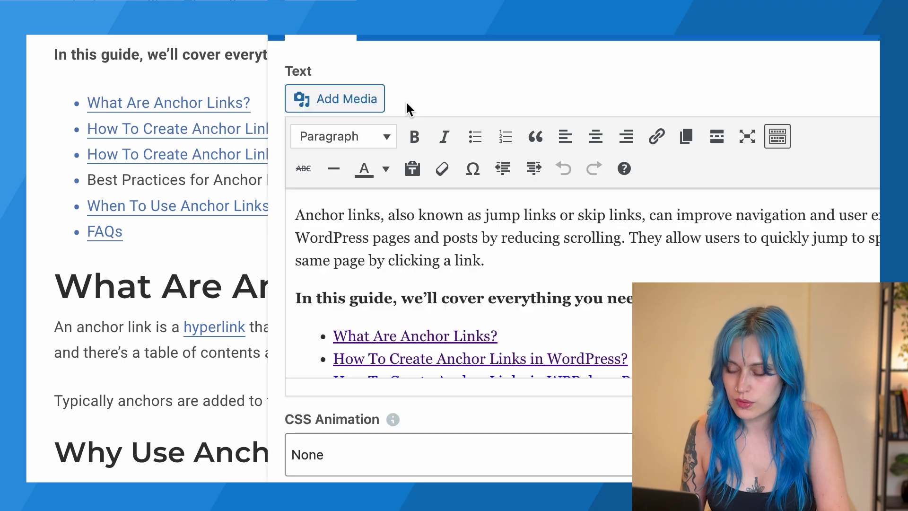
pyautogui.moveTo(676, 215); pyautogui.dragTo(734, 215)
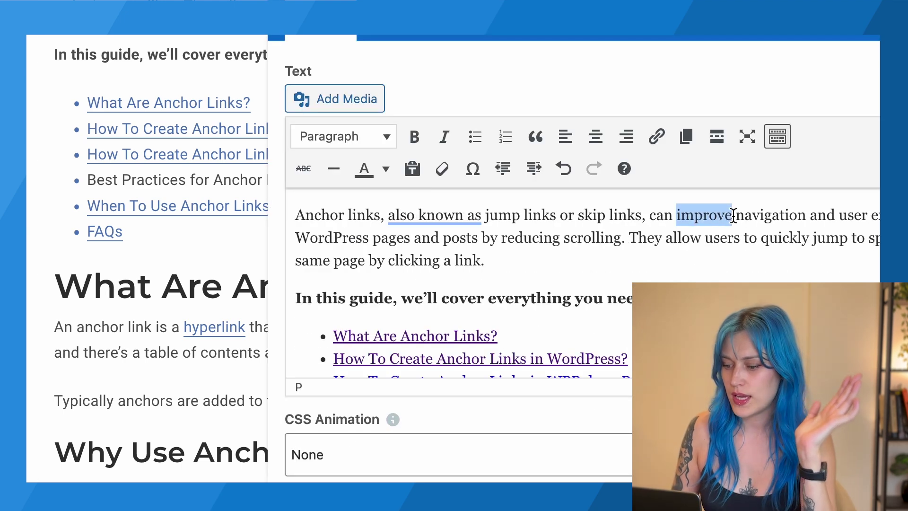
pyautogui.click(657, 136)
pyautogui.write('#ancho')
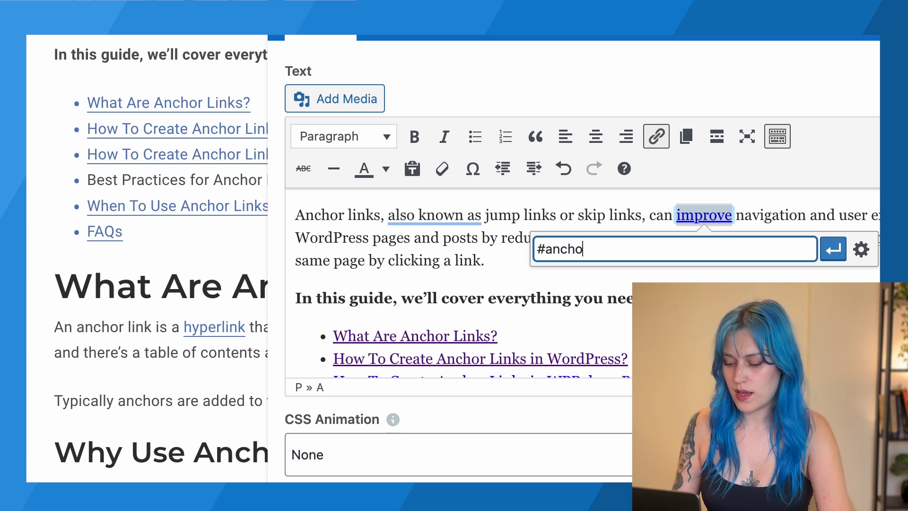
pyautogui.write('r-image')
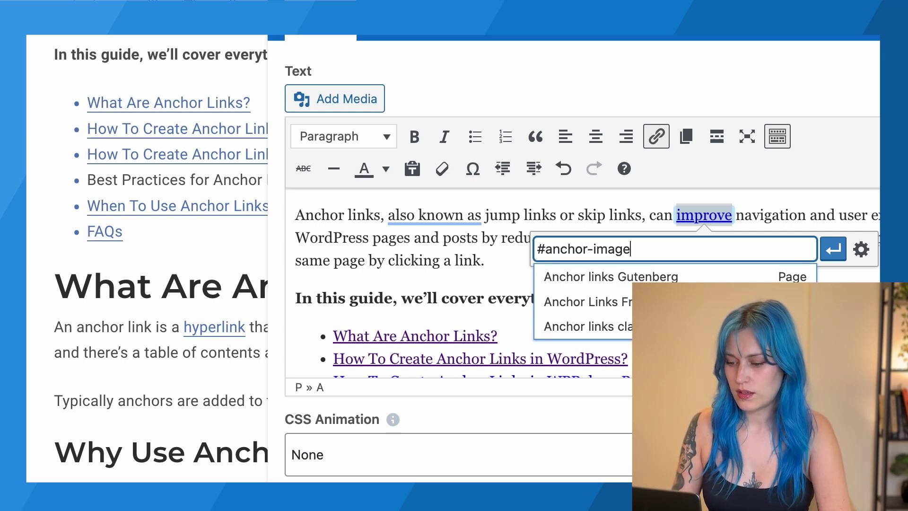
pyautogui.click(833, 248)
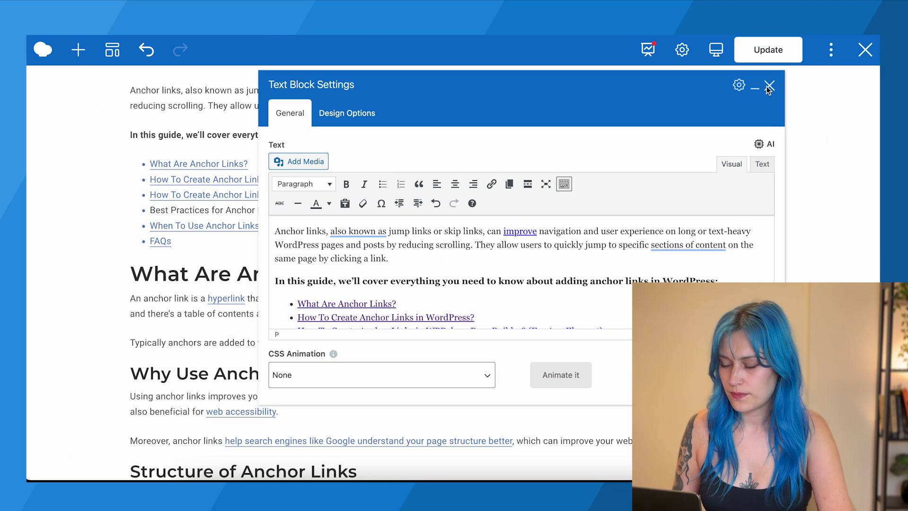
# Step: Close the Text Block settings and update the page
pyautogui.click(770, 88)
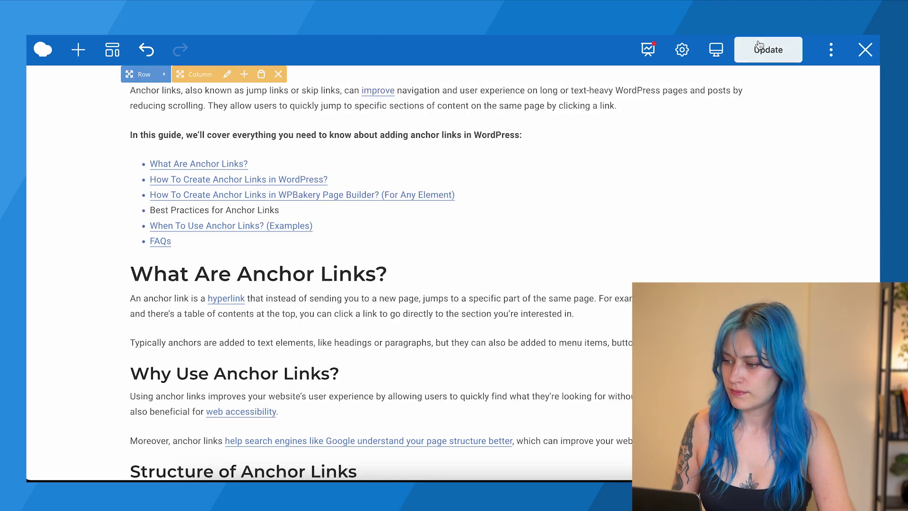
pyautogui.click(760, 47)
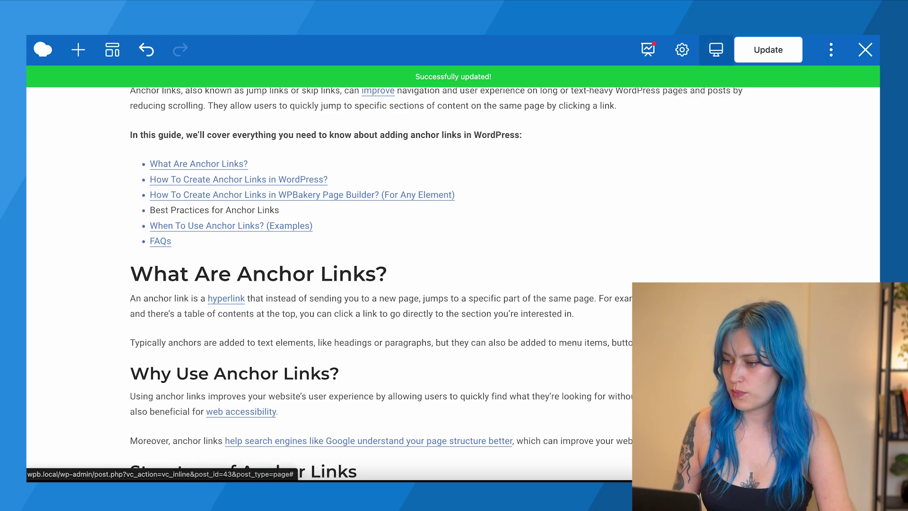
pyautogui.scroll(-20, 405, 78)
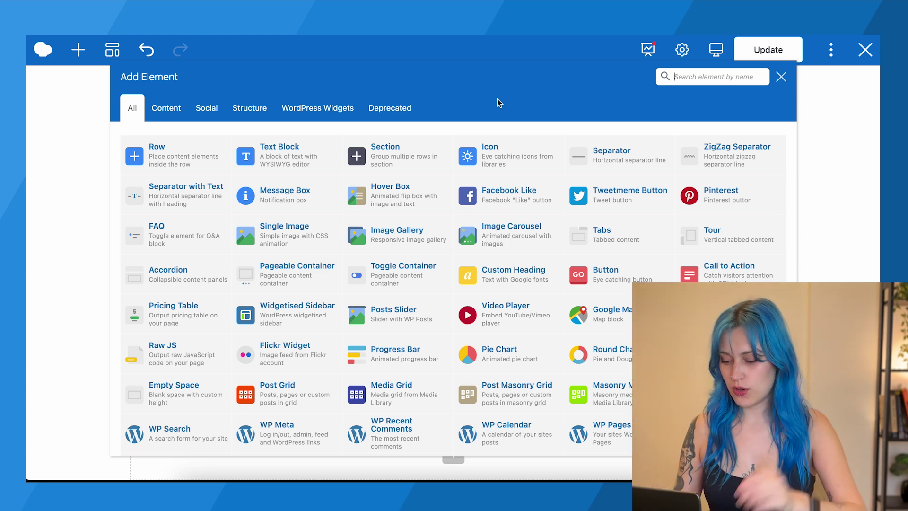
pyautogui.write('butt')
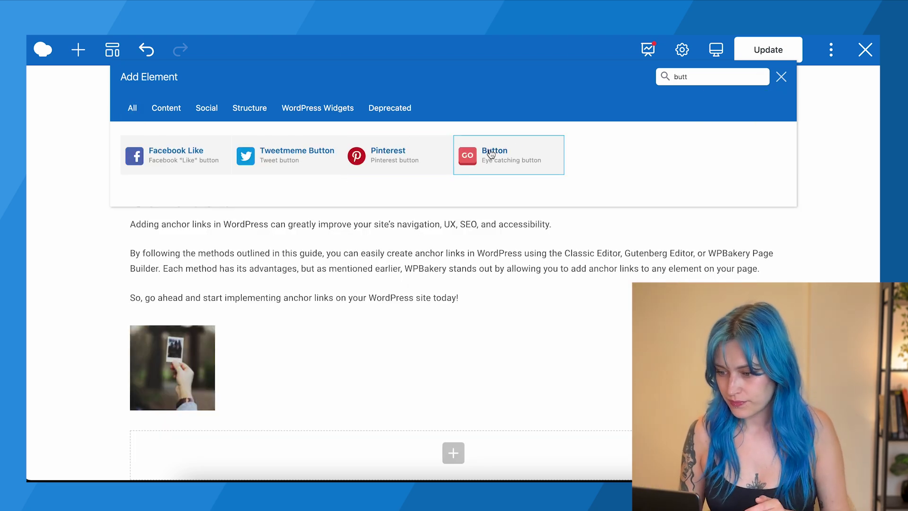
# Step: Add a Button element and set its link to #anchor-best-practices
pyautogui.click(490, 151)
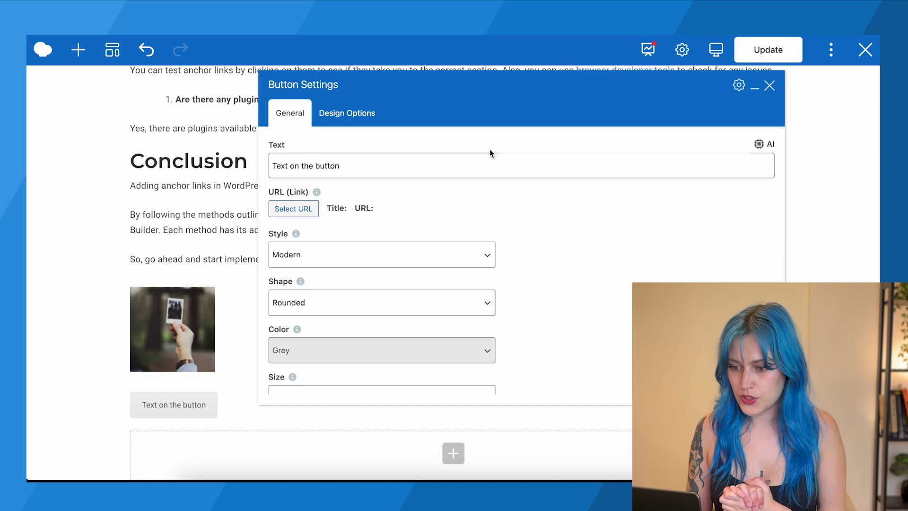
pyautogui.click(306, 211)
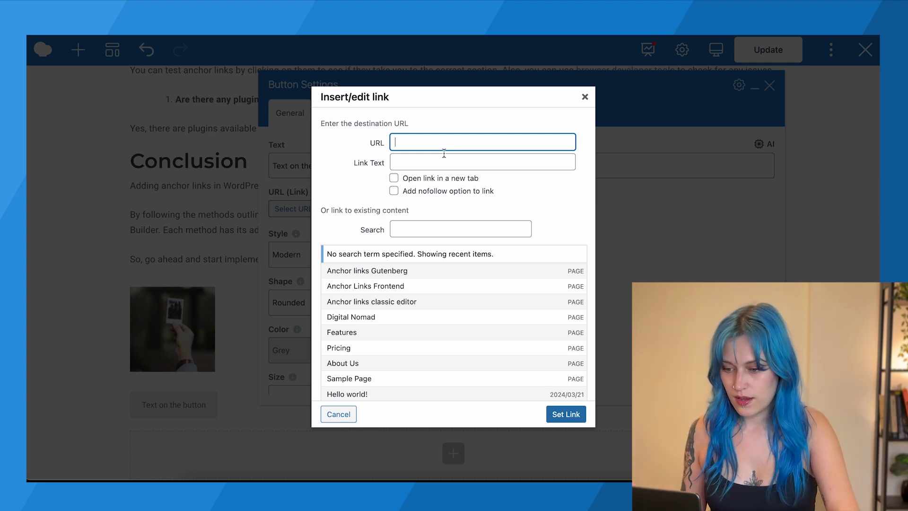
pyautogui.write('#anchor-best-practices')
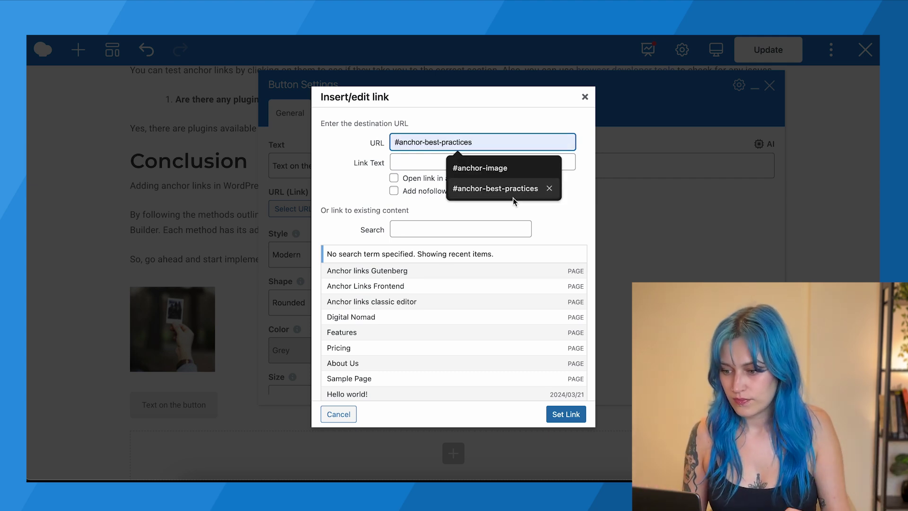
pyautogui.click(514, 196)
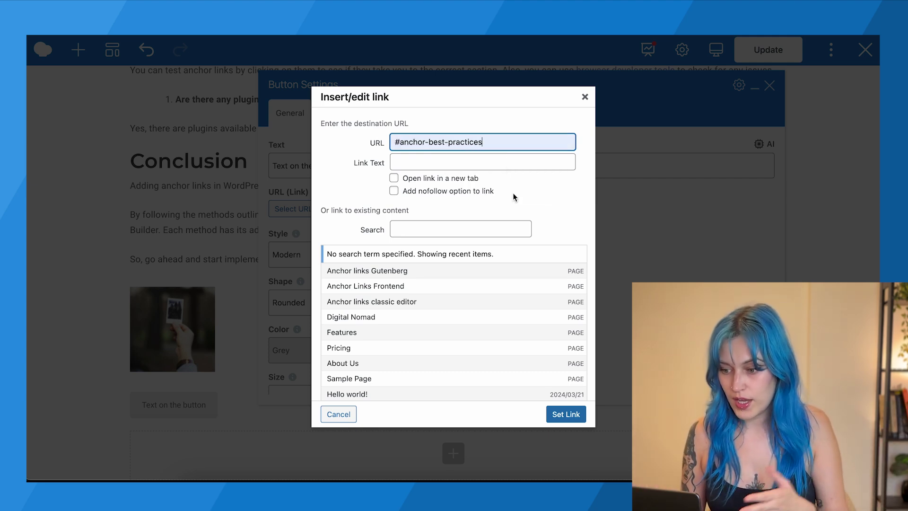
pyautogui.click(566, 416)
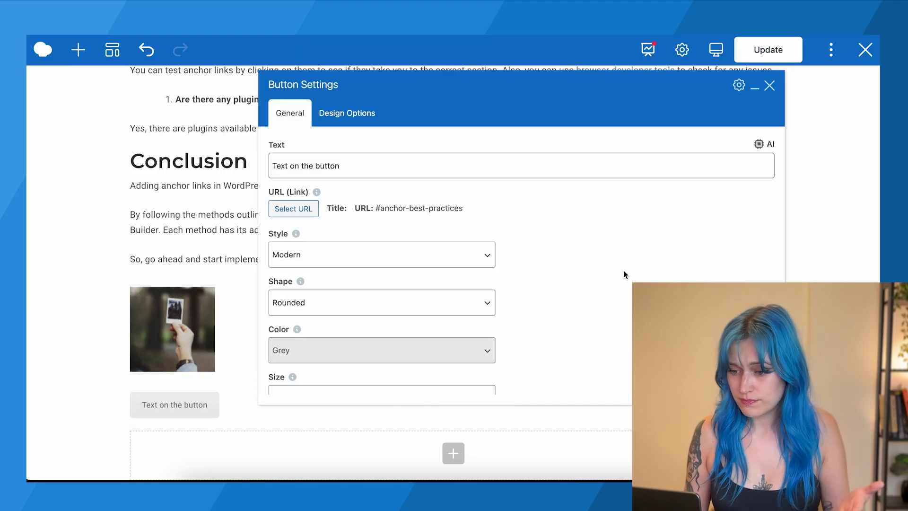
# Step: Replace the button's placeholder label with Best practises and update the page
pyautogui.moveTo(370, 167); pyautogui.dragTo(330, 167)
pyautogui.write('Best practices')
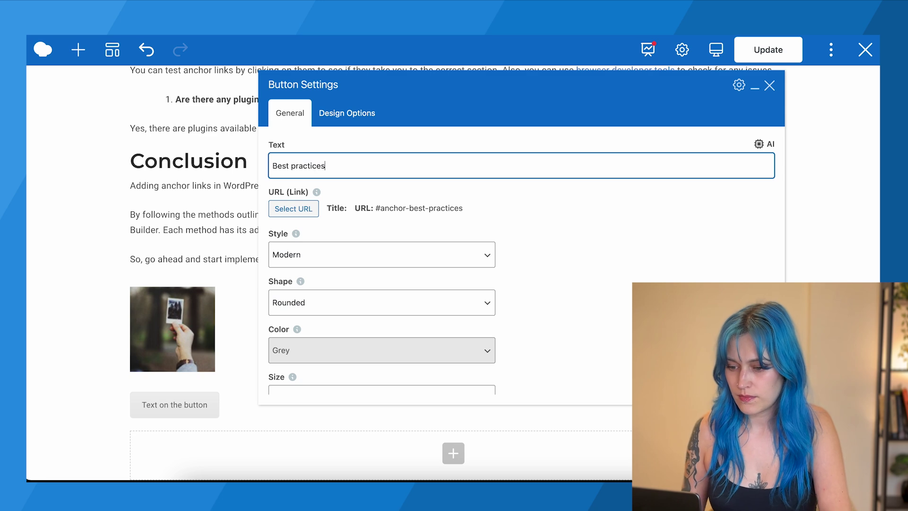
pyautogui.click(581, 250)
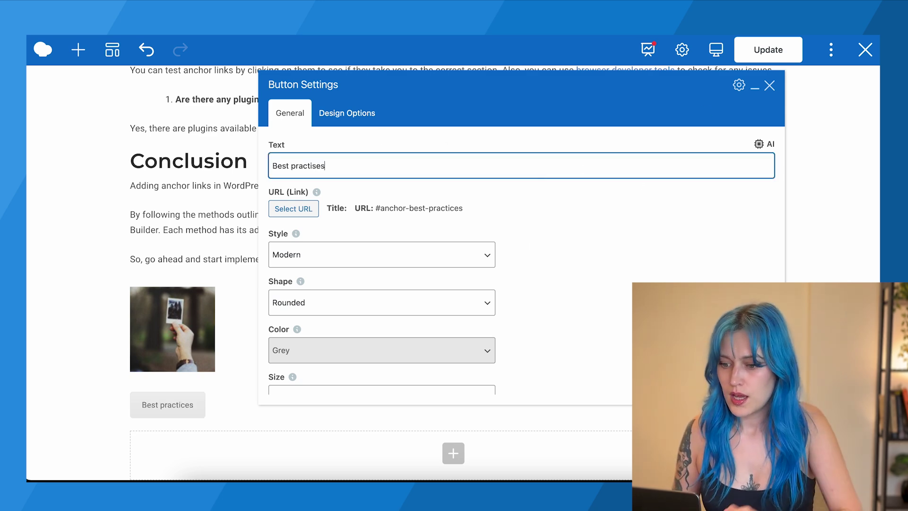
pyautogui.click(640, 225)
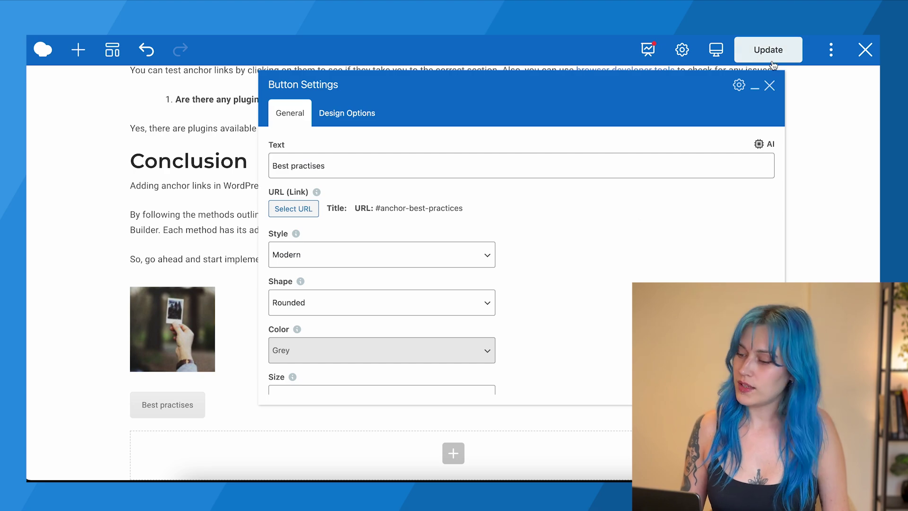
pyautogui.click(769, 85)
pyautogui.click(779, 53)
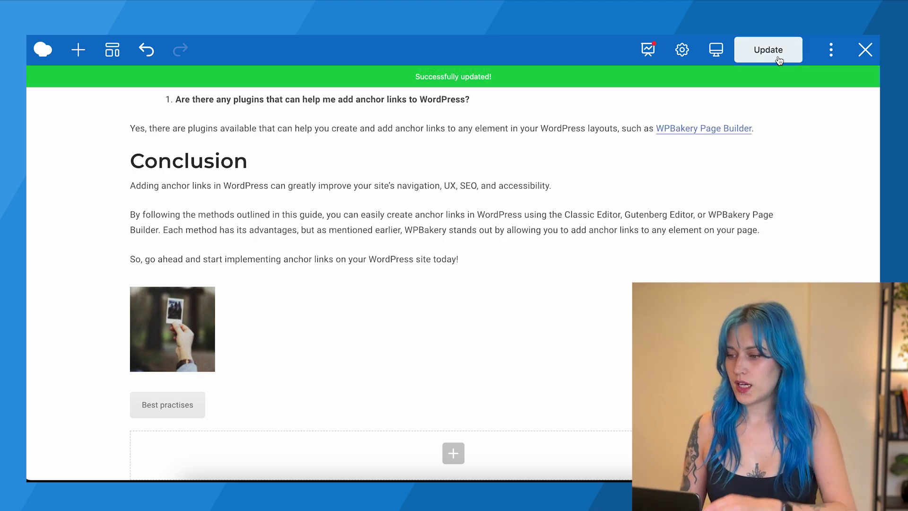
# Step: View the published page and use the Best practises button to jump to its section
pyautogui.moveTo(831, 50)
pyautogui.click(801, 115)
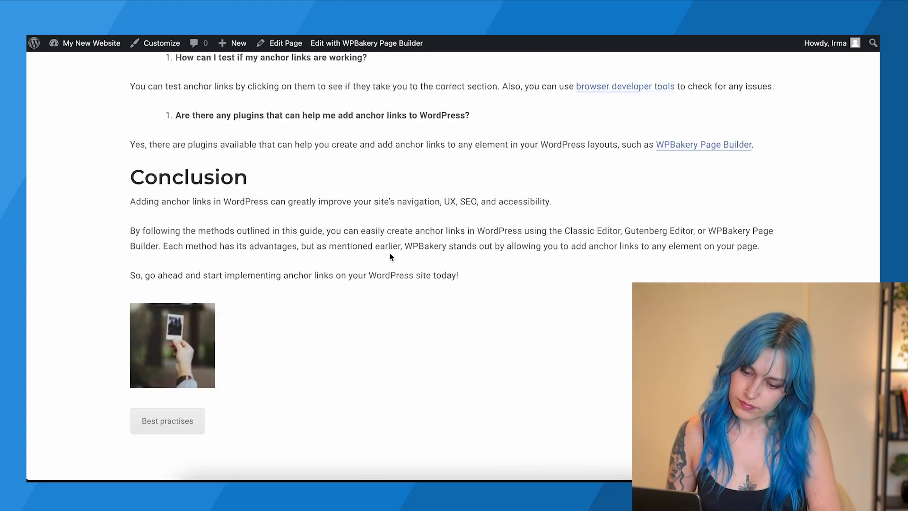
pyautogui.click(172, 451)
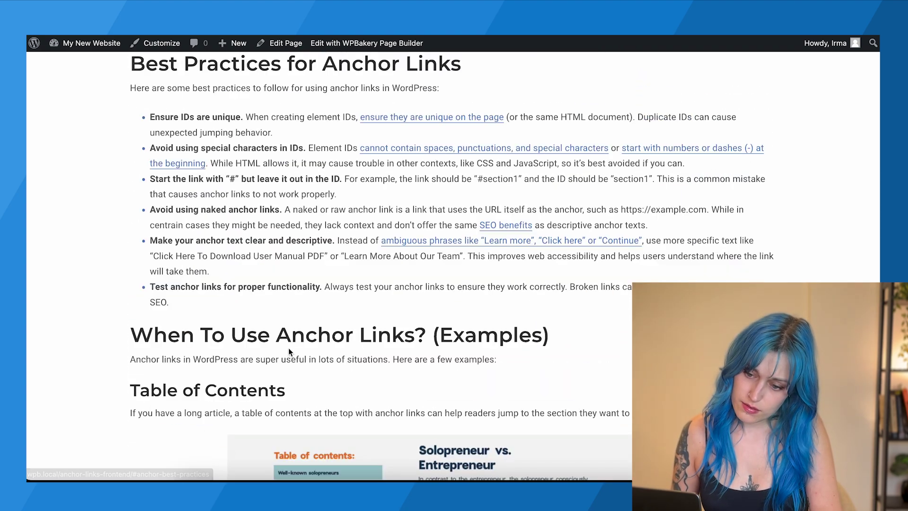